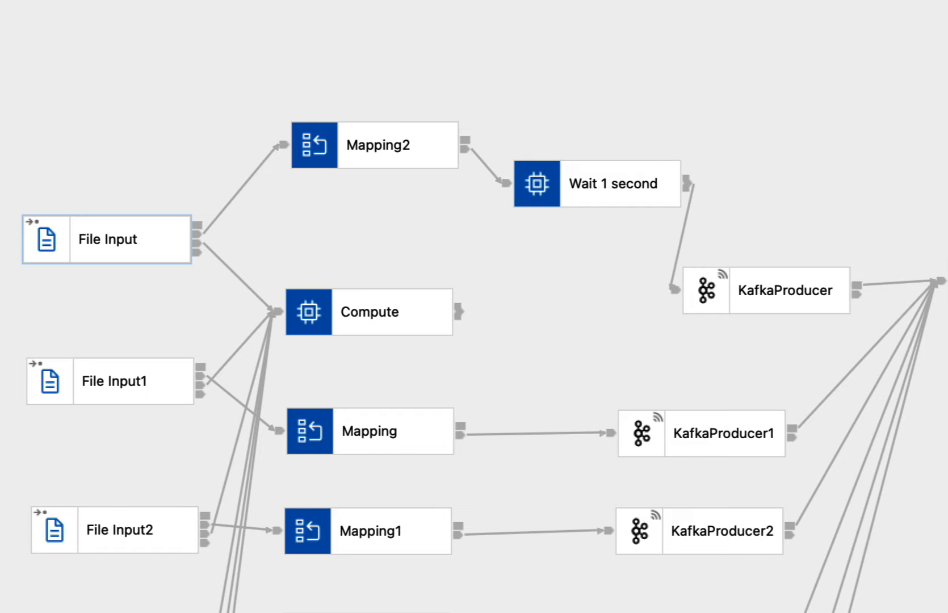
- Review the Mapping2 node's field mapping and the Wait 1 second node's ESQL code, and return to the flow to select KafkaProducer
click(391, 148)
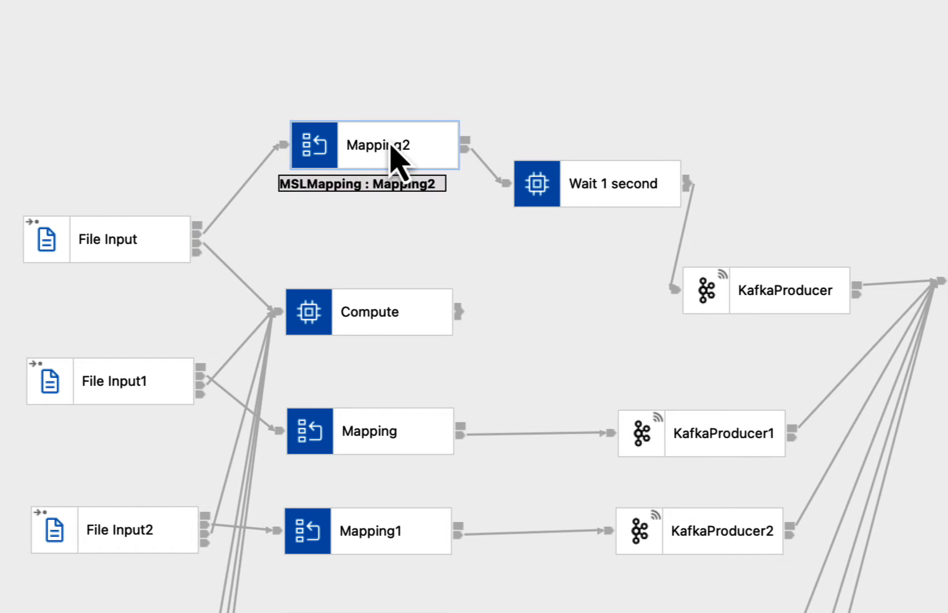
double_click(391, 149)
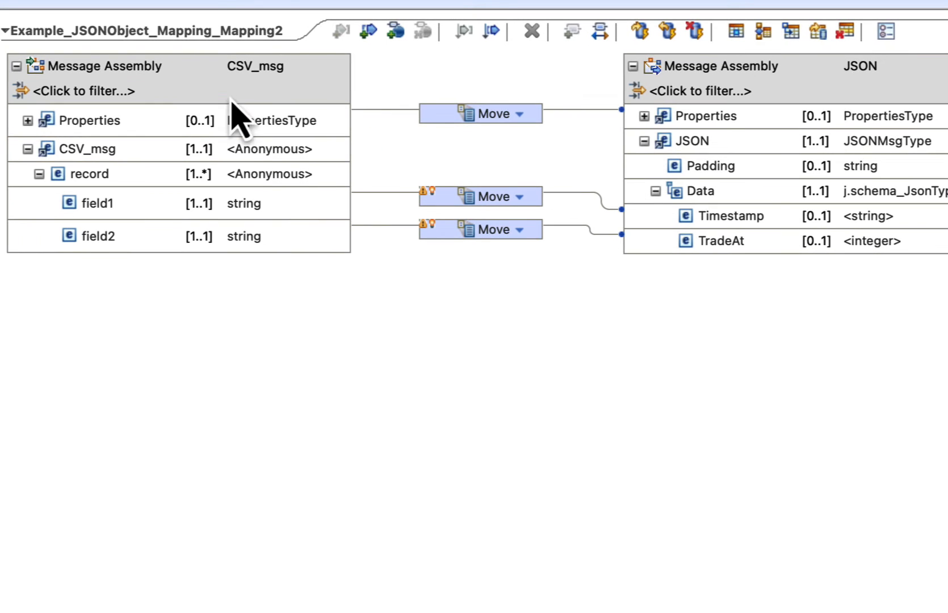
click(239, 79)
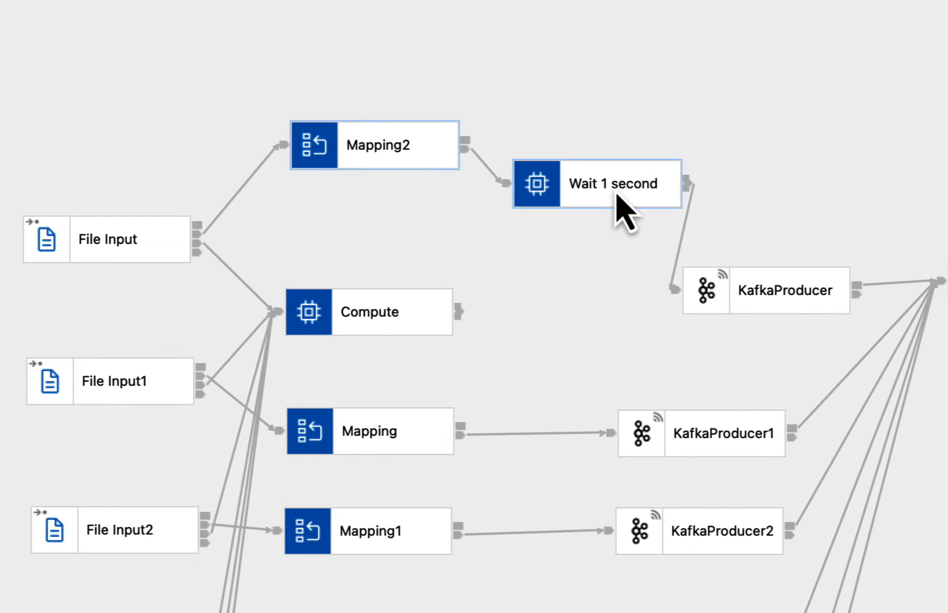
double_click(615, 196)
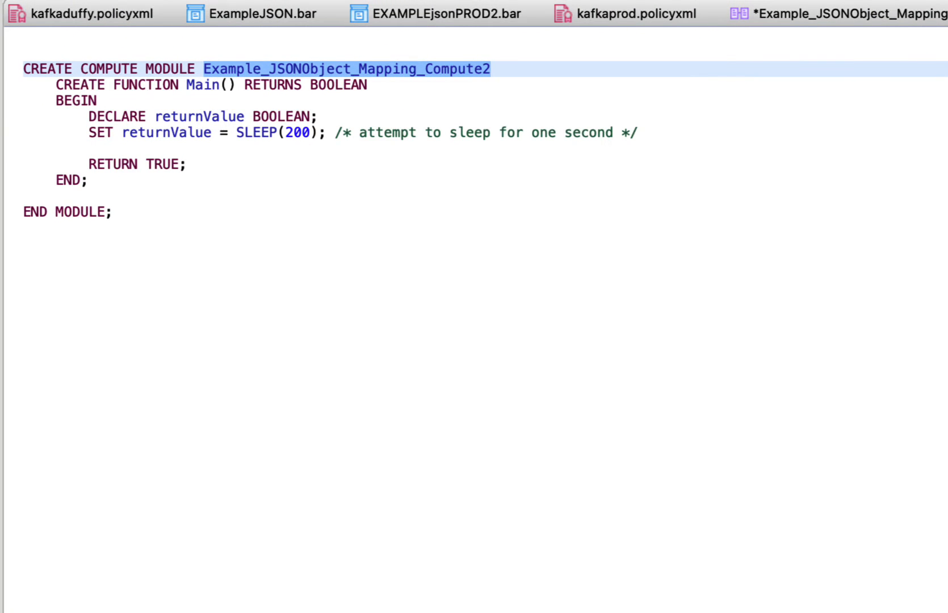
click(841, 13)
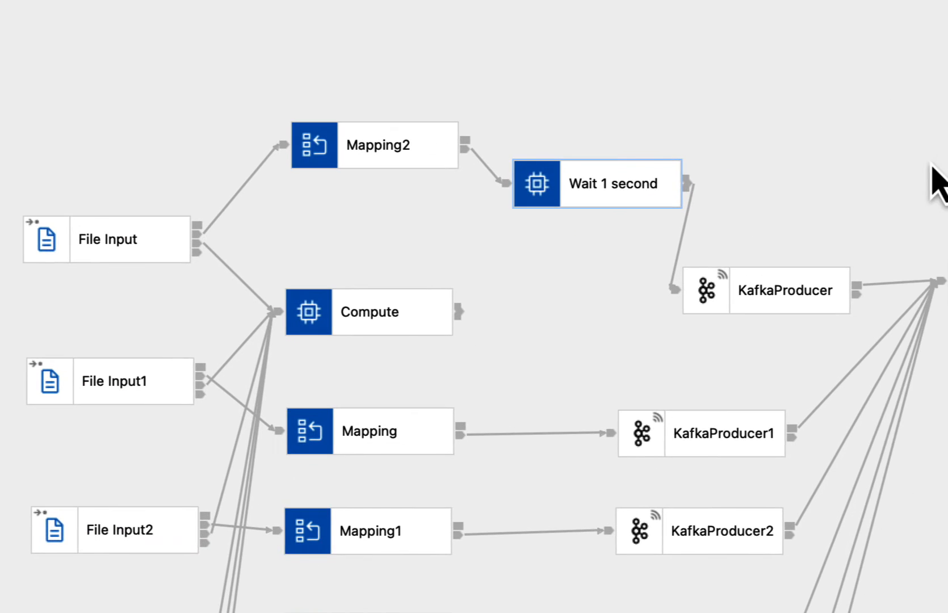
click(840, 292)
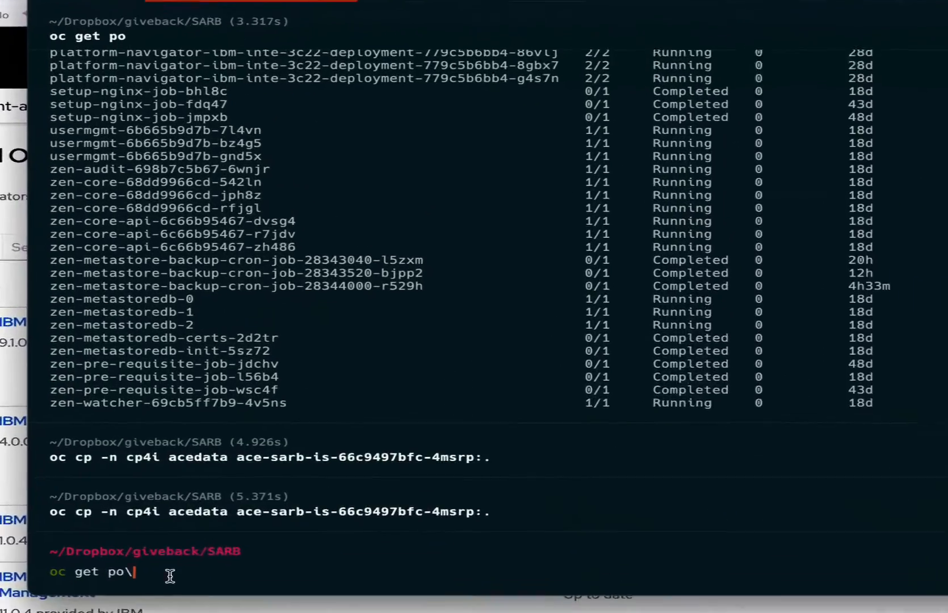
- In the terminal, list the cluster's pods with oc get po and highlight the name of the ace-sarb-is pod
key(Return)
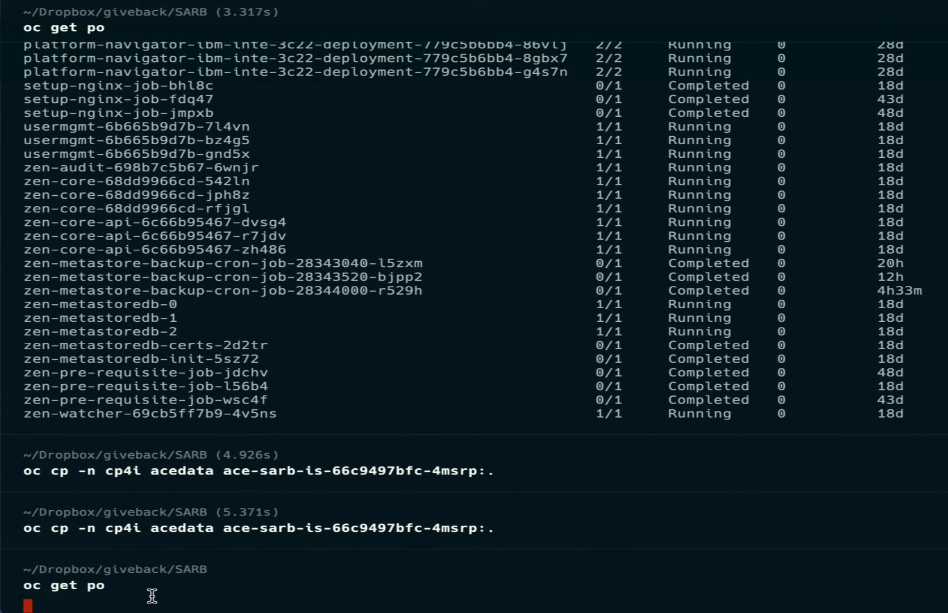
scroll(152, 246, up, 10)
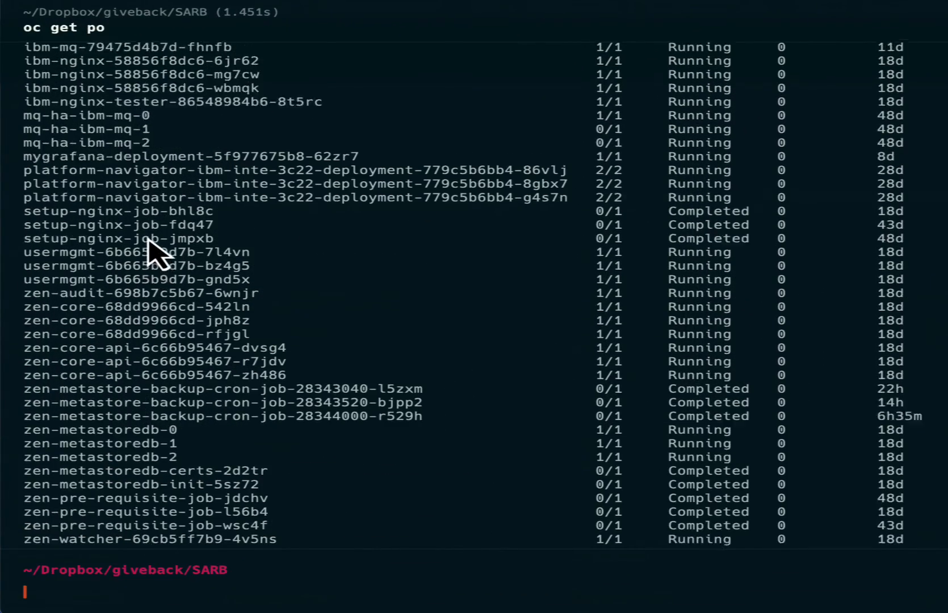
scroll(149, 242, up, 5)
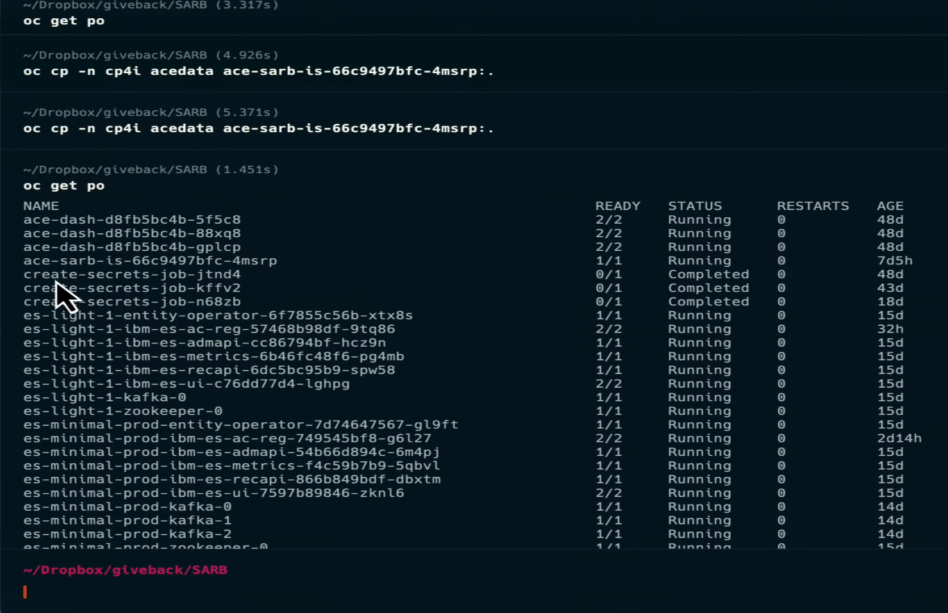
drag(24, 262, 287, 263)
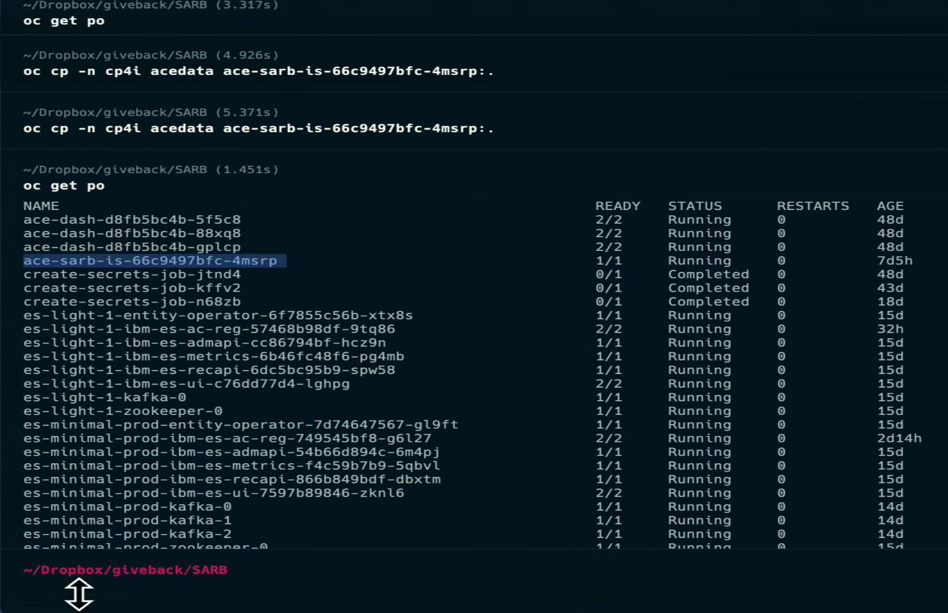
- Recall the previous oc cp command for copying acedata to the ace-sarb-is pod from the command history
click(75, 591)
key(Up)
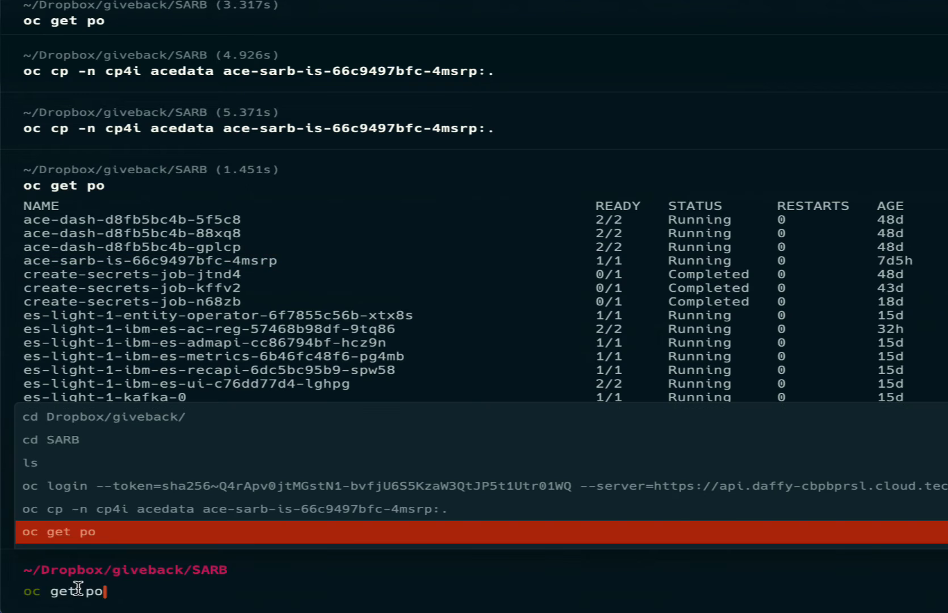
key(Up)
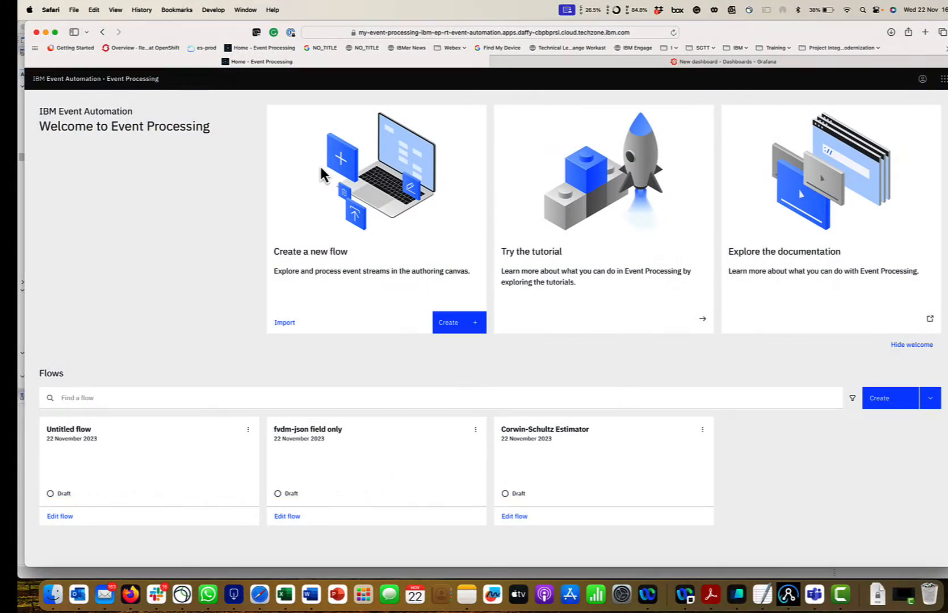
- In Event Processing, open the Corwin-Schultz Estimator flow and review the Aggregate by hour node's time window, aggregate functions and output properties, keeping its configuration
click(518, 517)
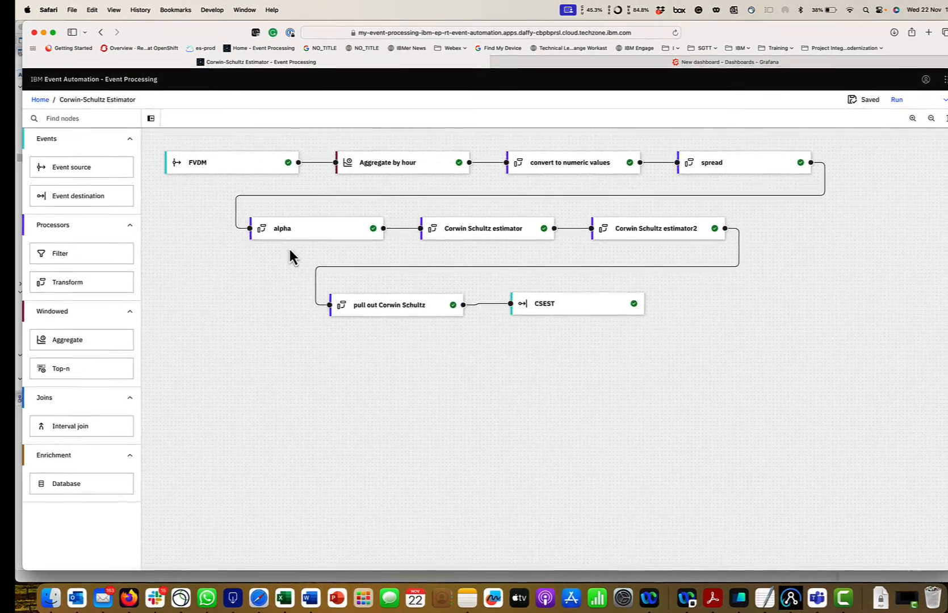
click(257, 167)
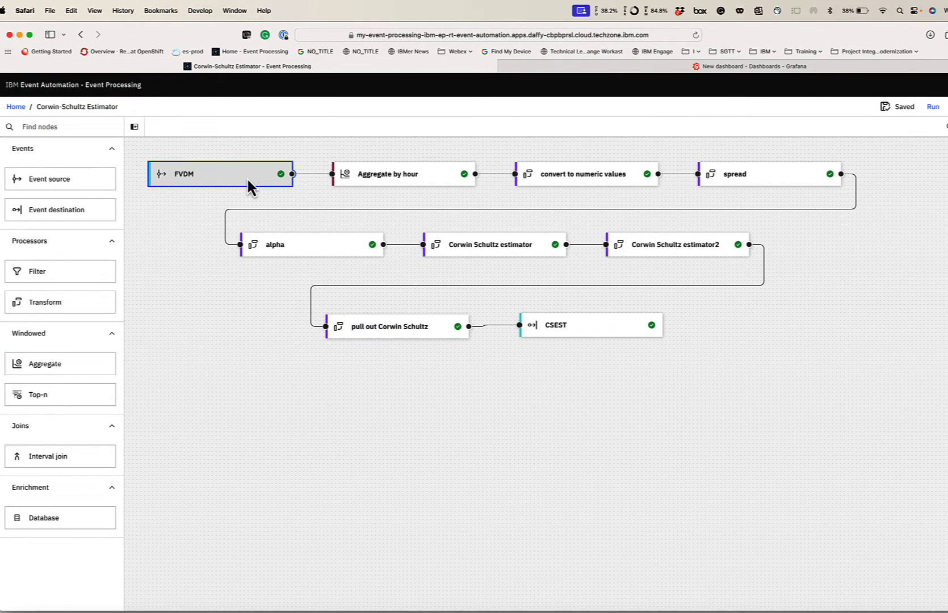
click(434, 177)
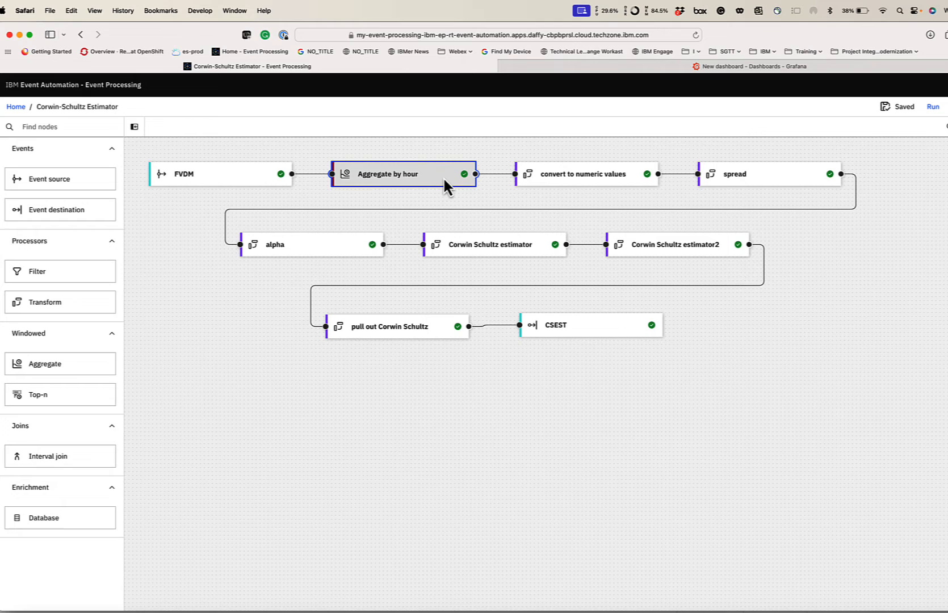
click(452, 160)
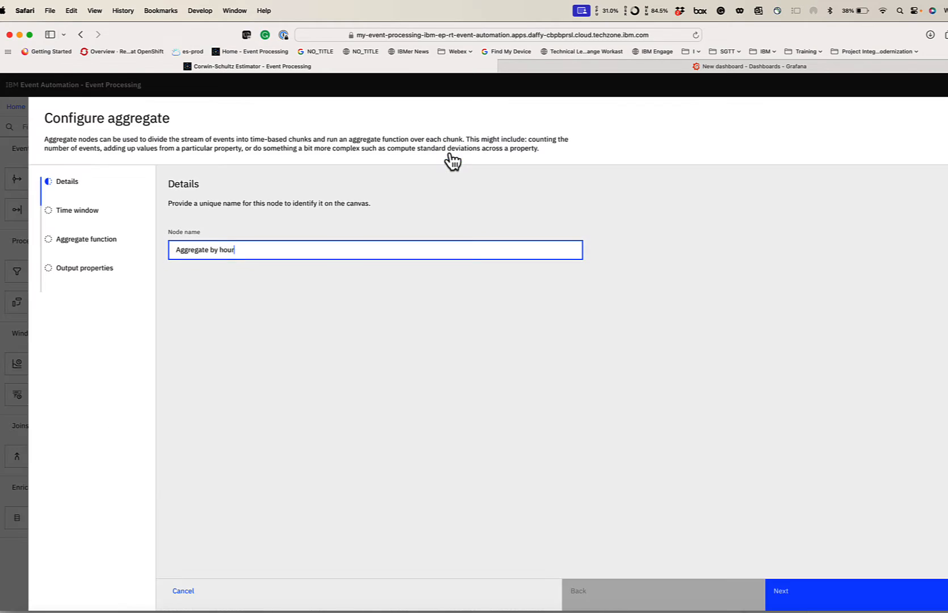
click(783, 590)
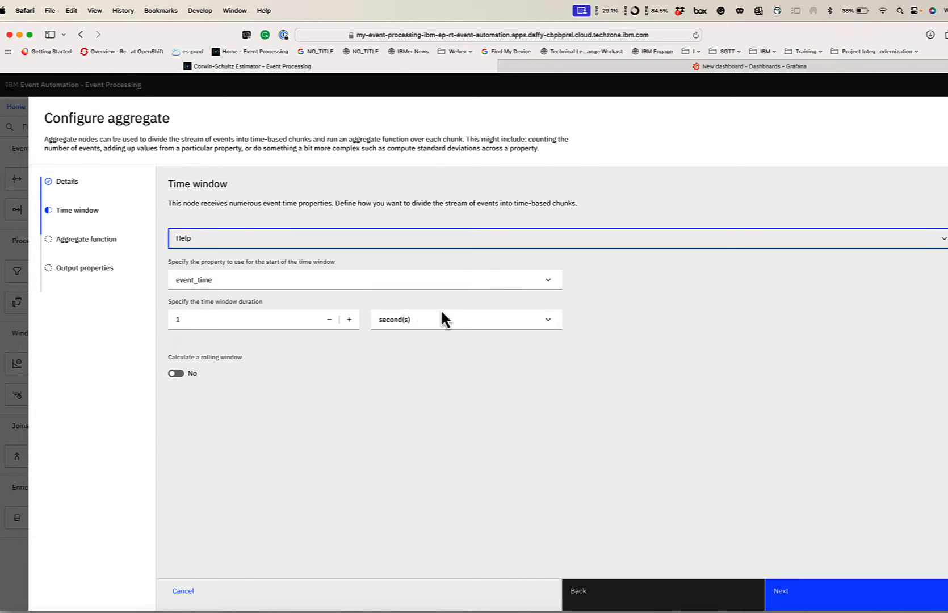
click(808, 600)
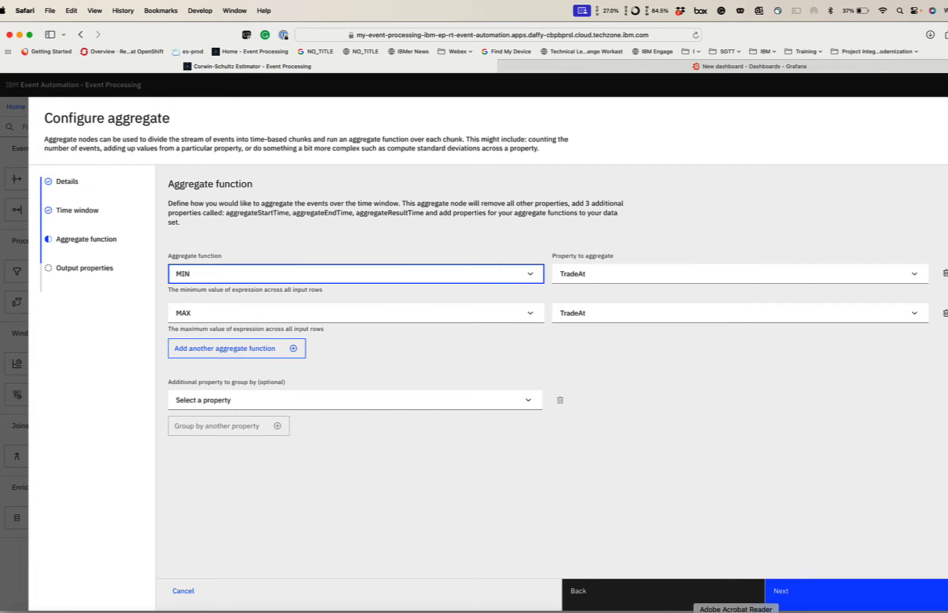
click(819, 596)
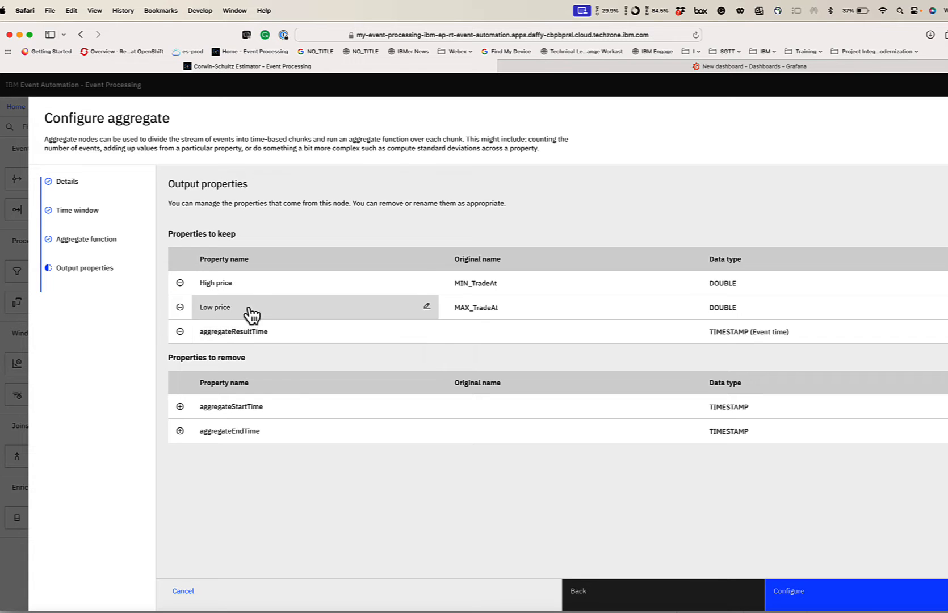
click(792, 603)
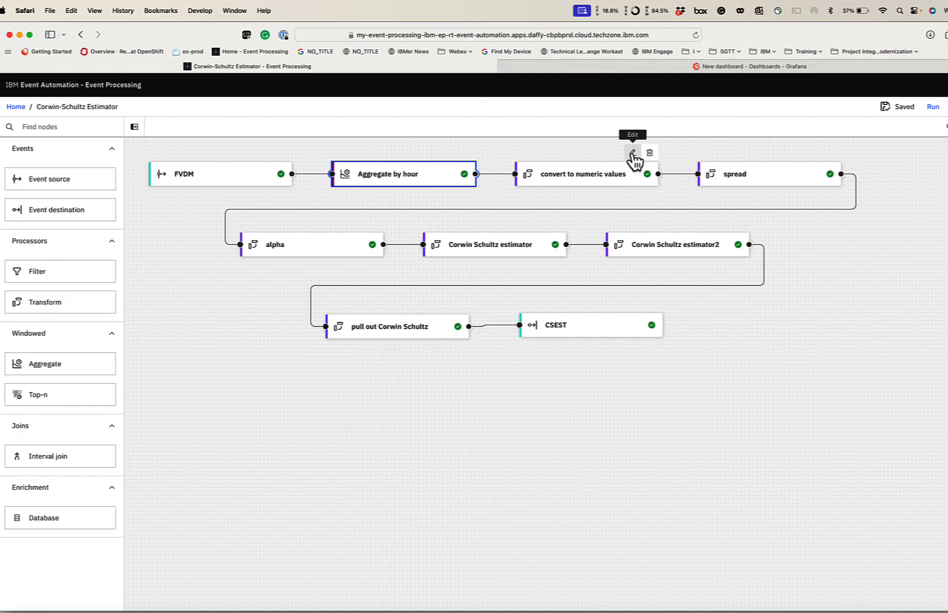
- Open the convert to numeric values transform and browse the assistant's functions for the Low price num expression, from comparison through to conversion functions
click(633, 154)
click(800, 595)
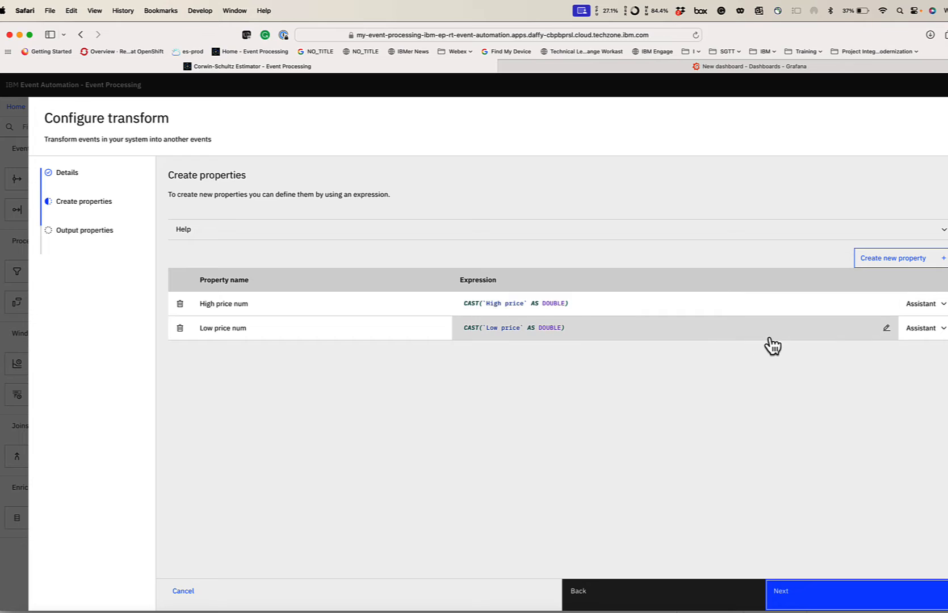
click(935, 330)
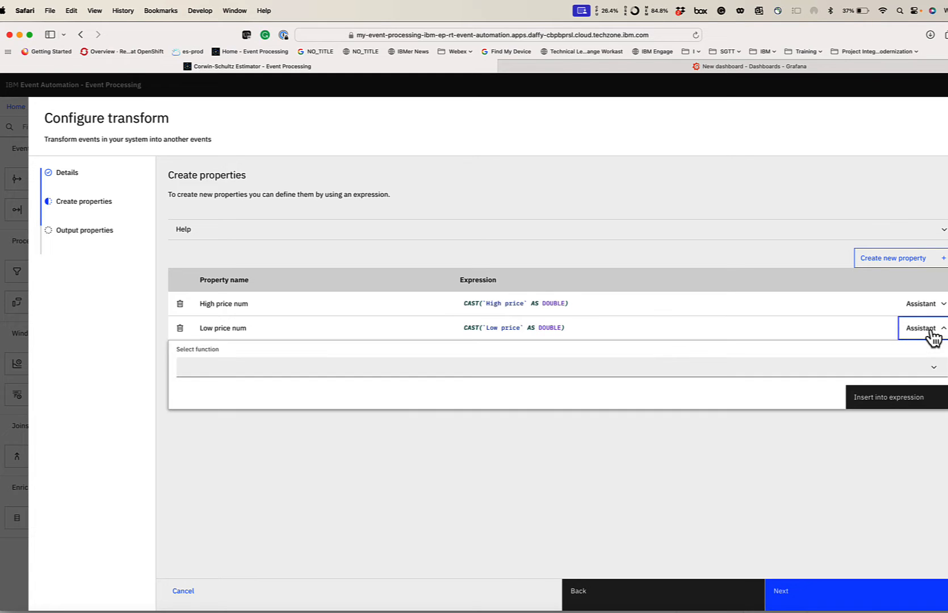
click(389, 365)
scroll(409, 415, down, 3)
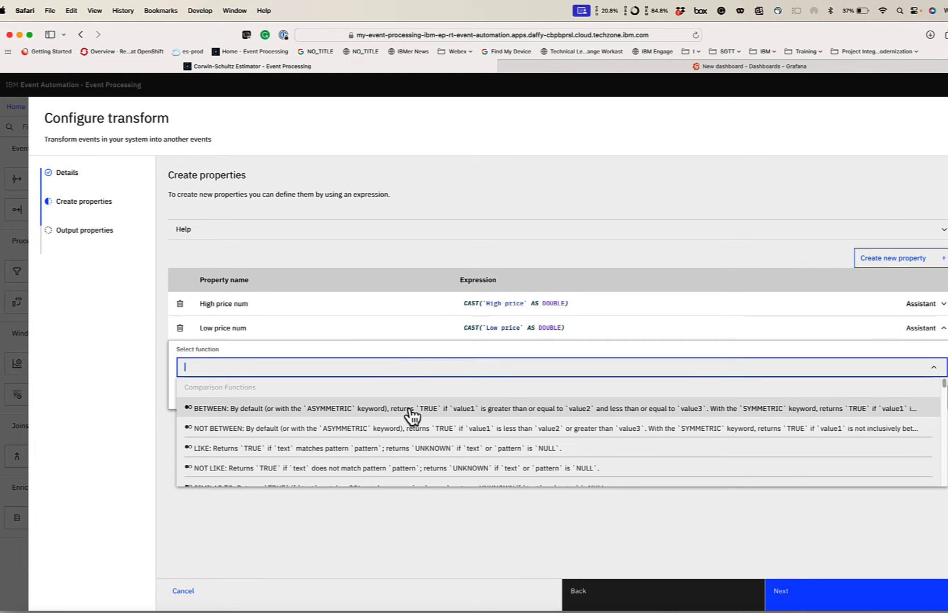
scroll(412, 418, up, 1)
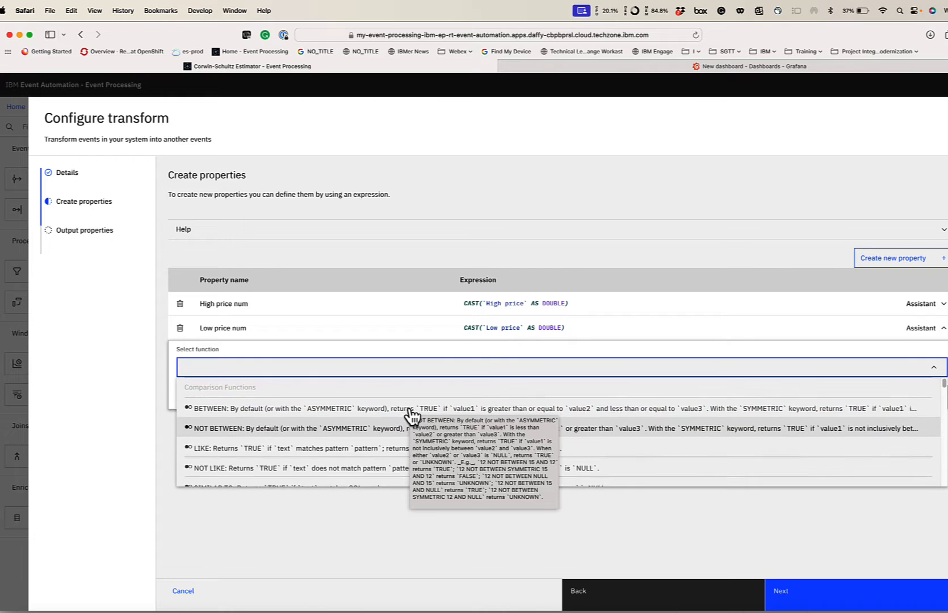
scroll(412, 417, down, 6)
scroll(413, 417, down, 4)
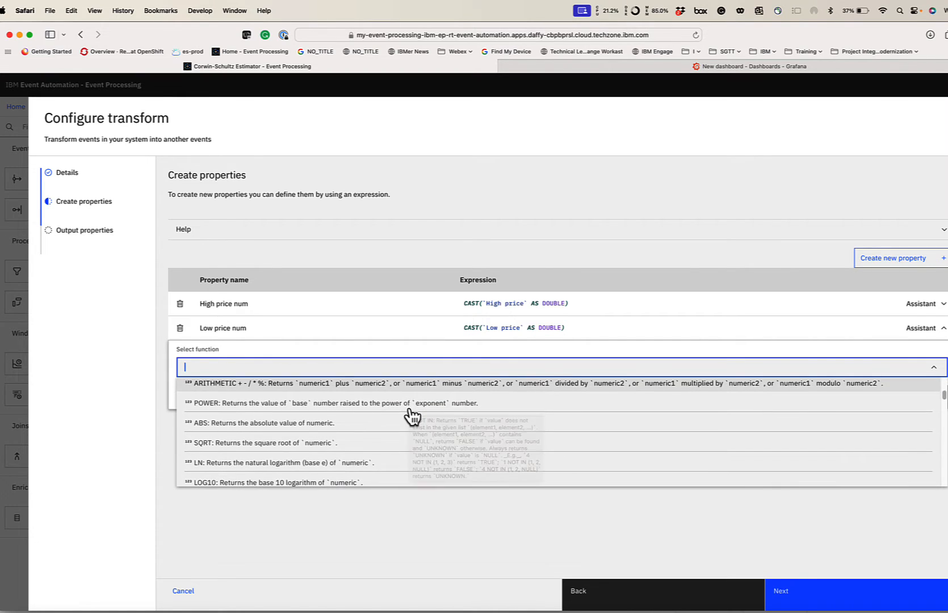
scroll(412, 418, down, 2)
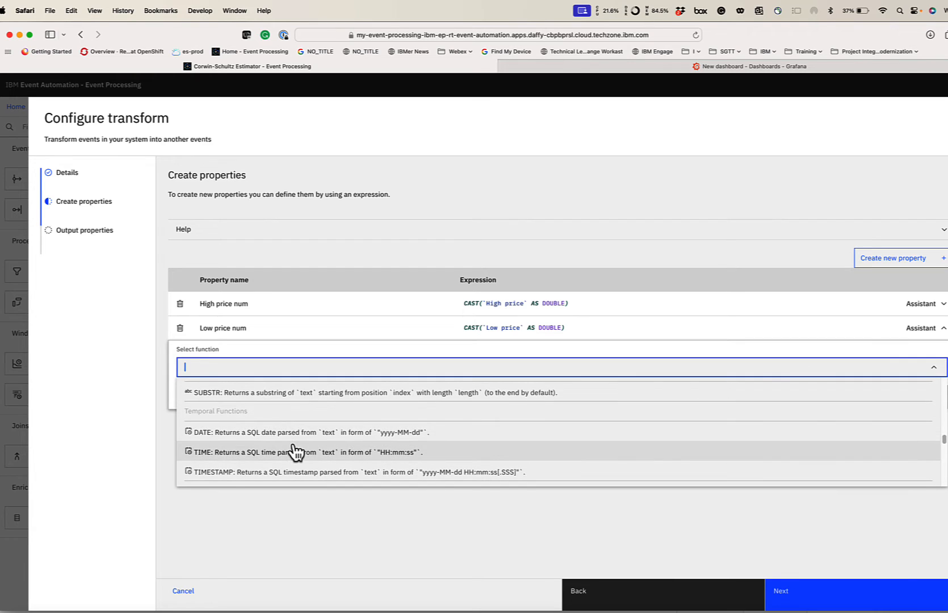
scroll(295, 453, down, 5)
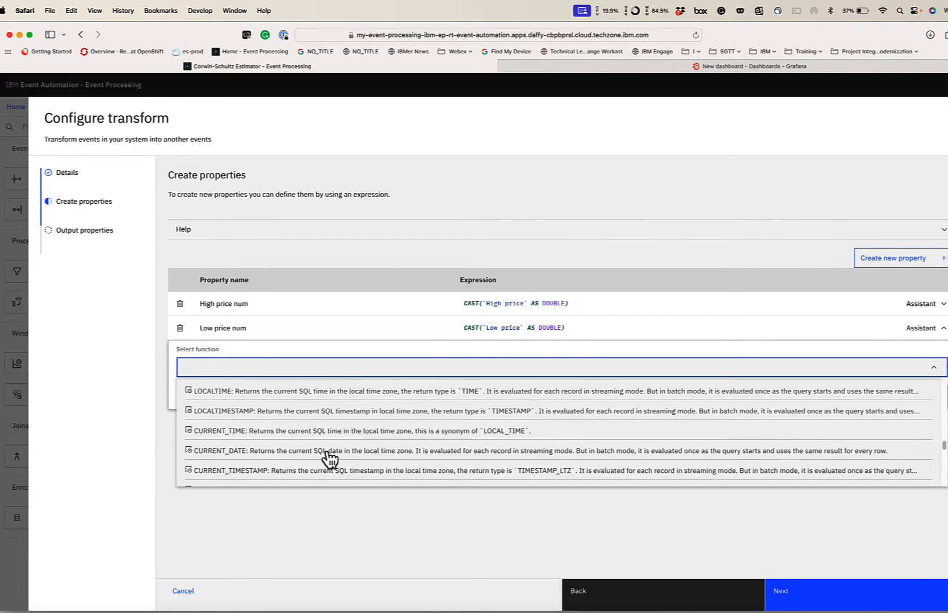
scroll(329, 457, down, 3)
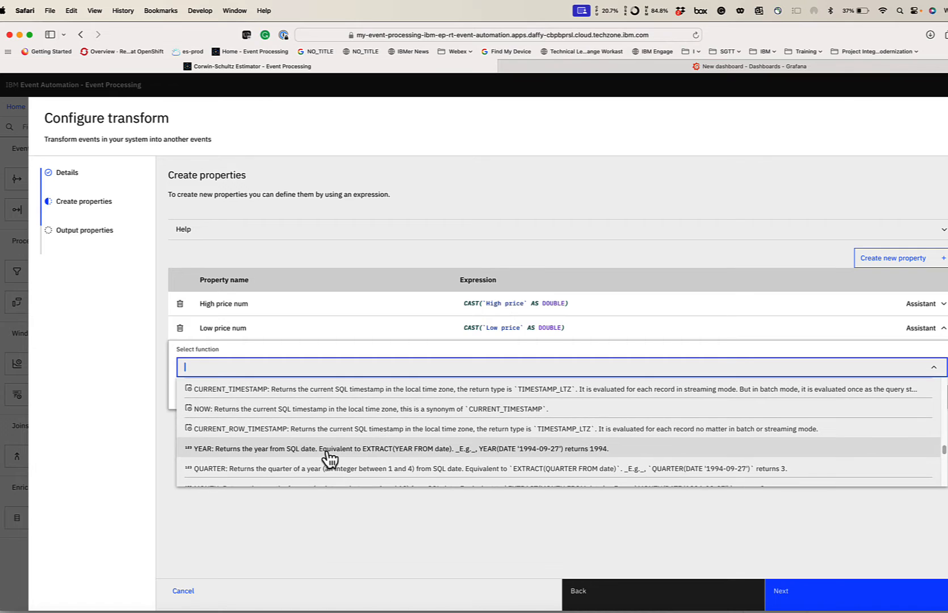
scroll(330, 457, down, 3)
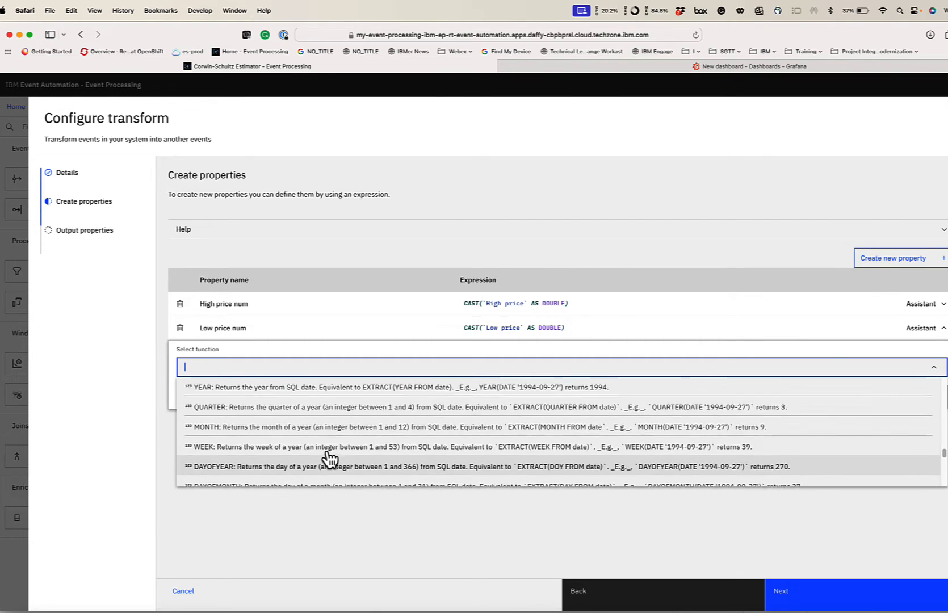
scroll(329, 457, down, 10)
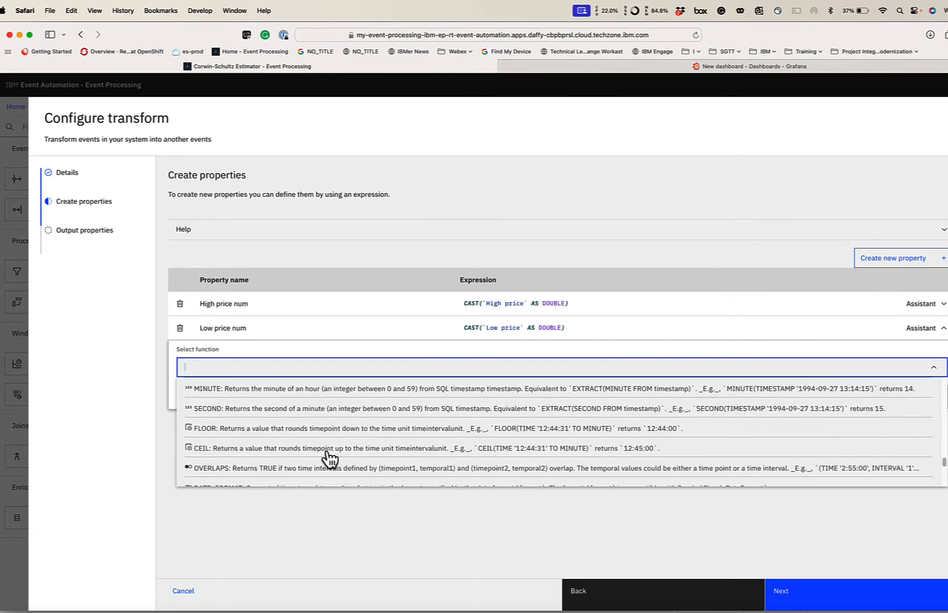
scroll(329, 457, down, 6)
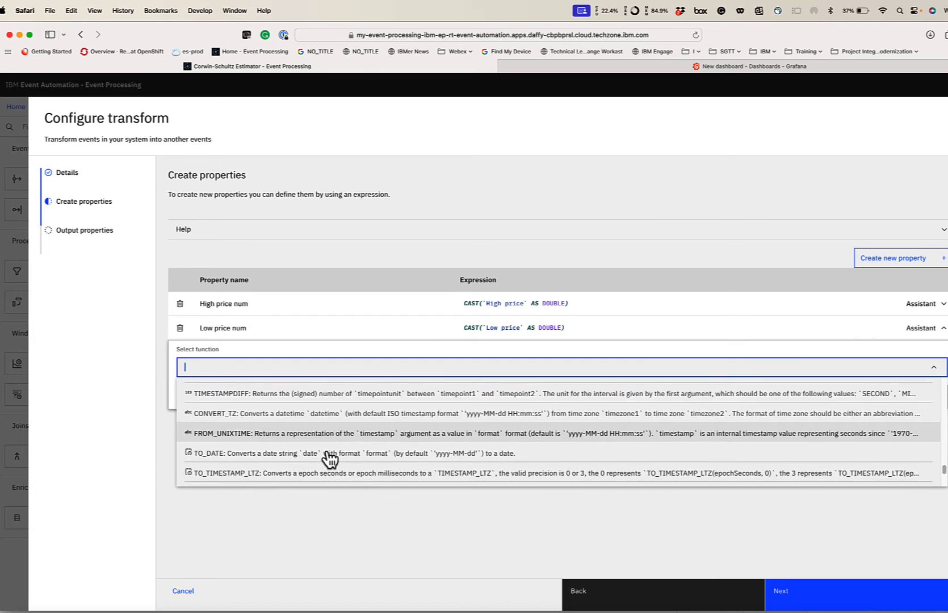
scroll(330, 457, down, 3)
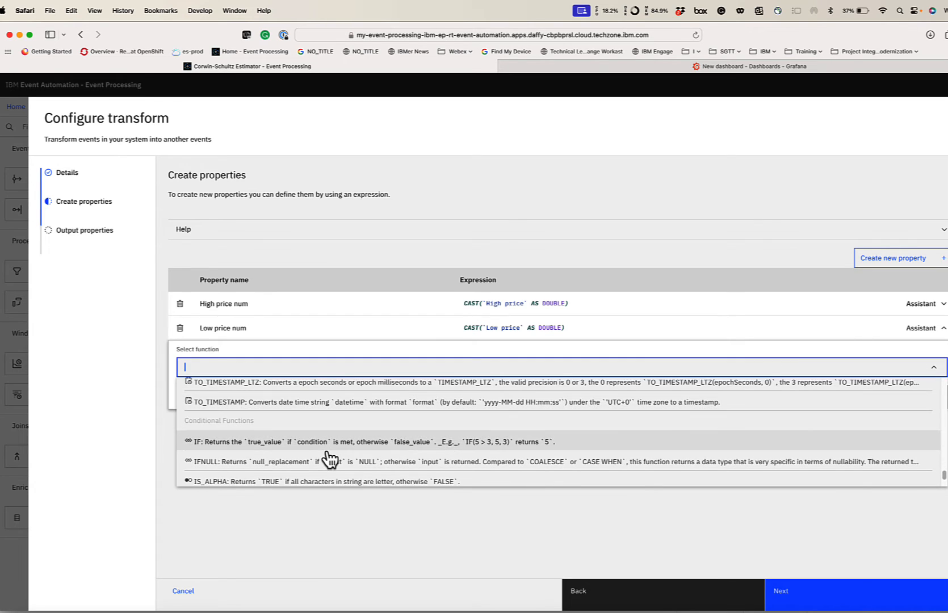
scroll(330, 457, down, 5)
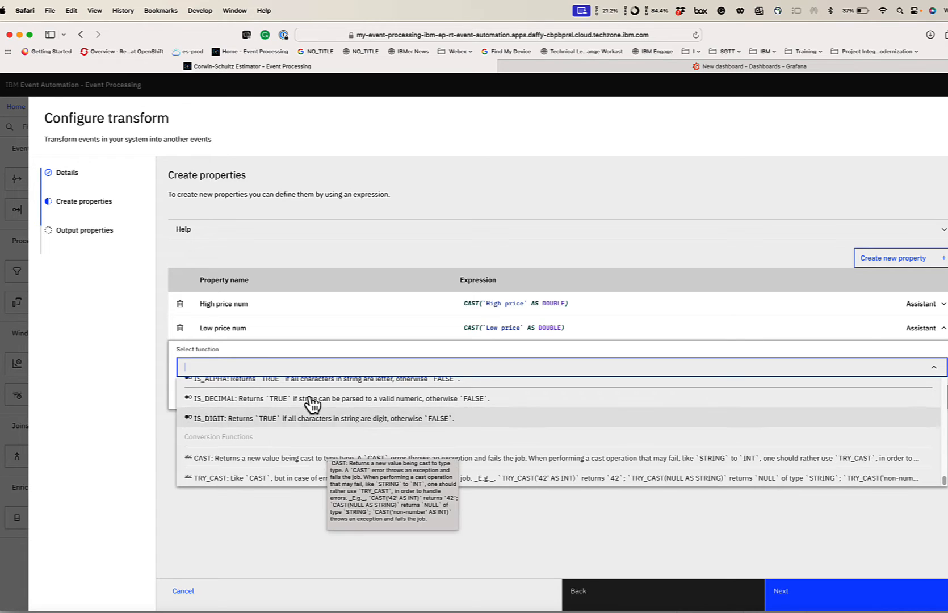
- Leave the function list without choosing a function and go on to the transform's output properties
click(586, 602)
click(795, 601)
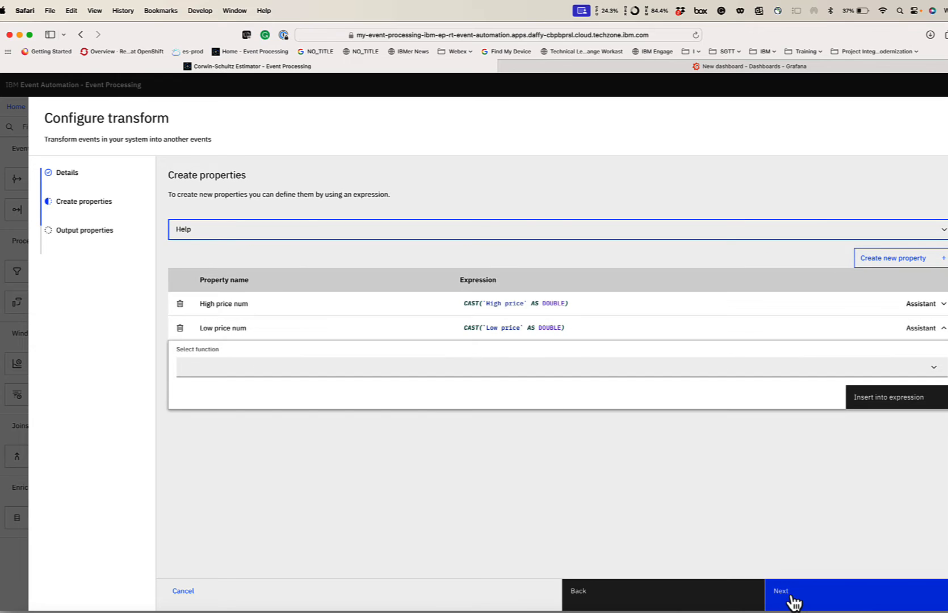
click(793, 602)
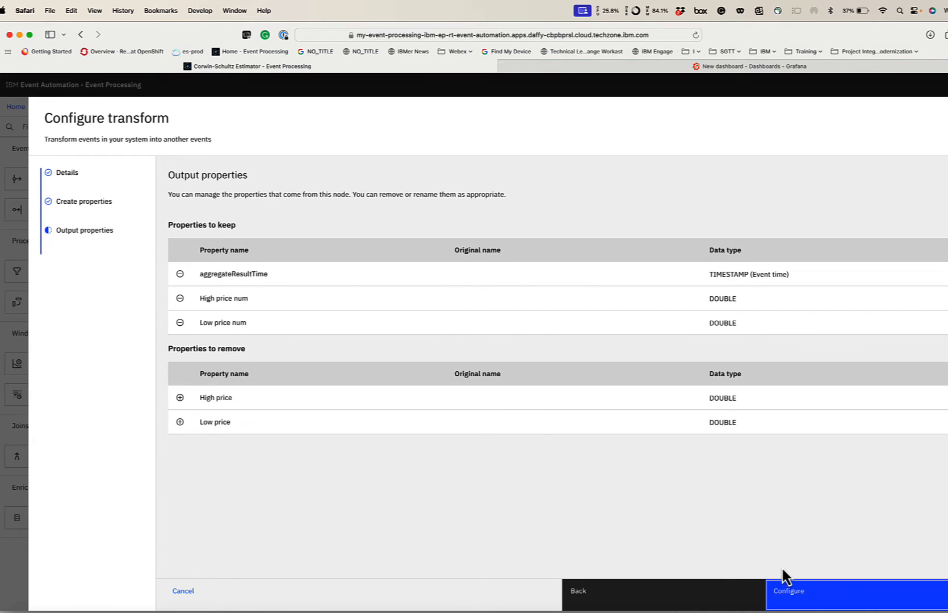
- Finish the convert to numeric values transform with its output properties kept and open the spread transform's property expression
click(803, 604)
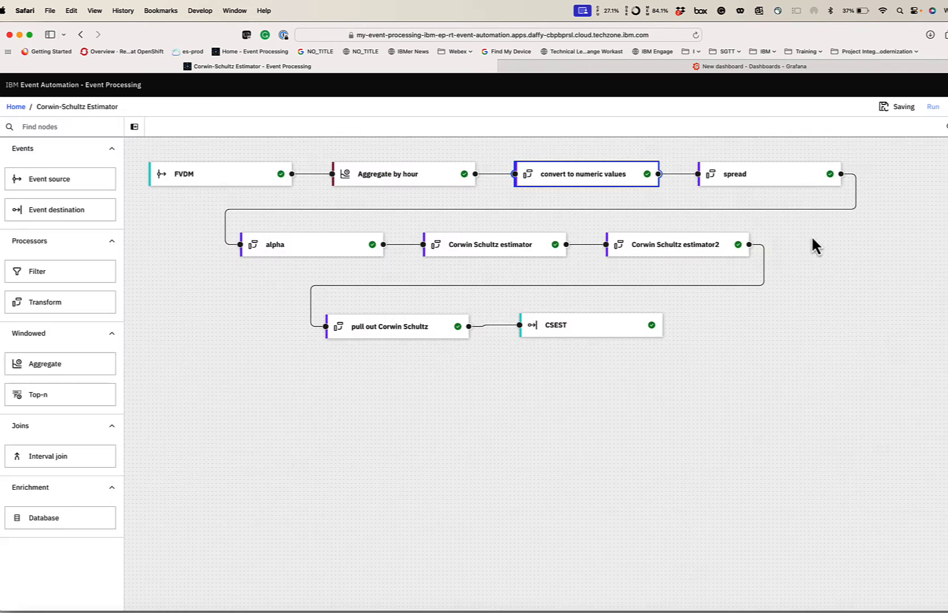
mouse_move(795, 177)
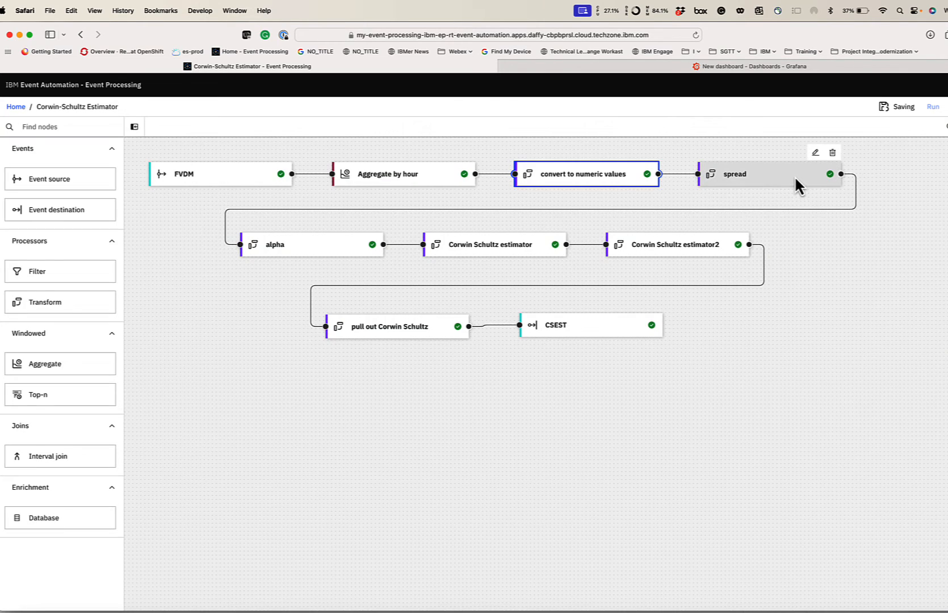
click(815, 154)
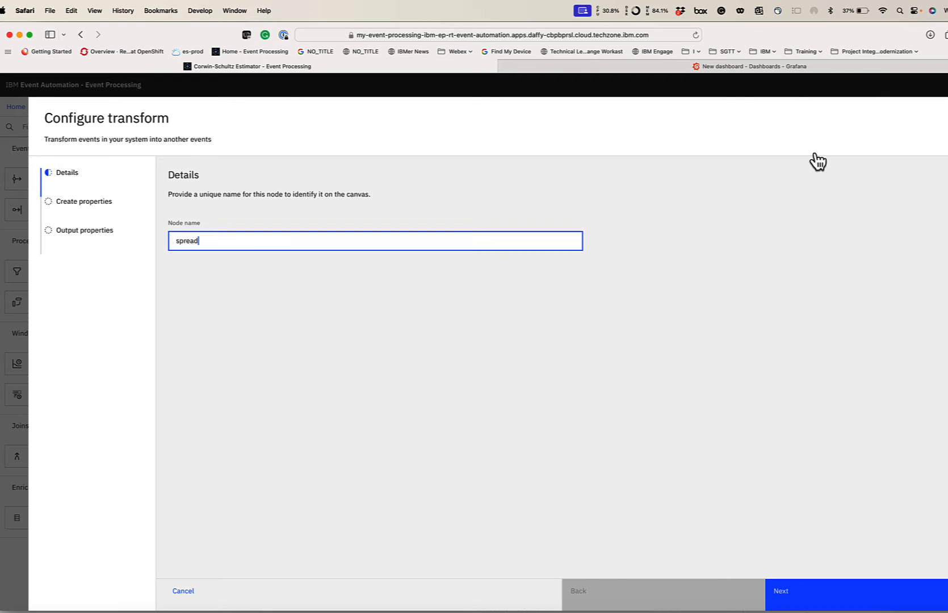
click(877, 588)
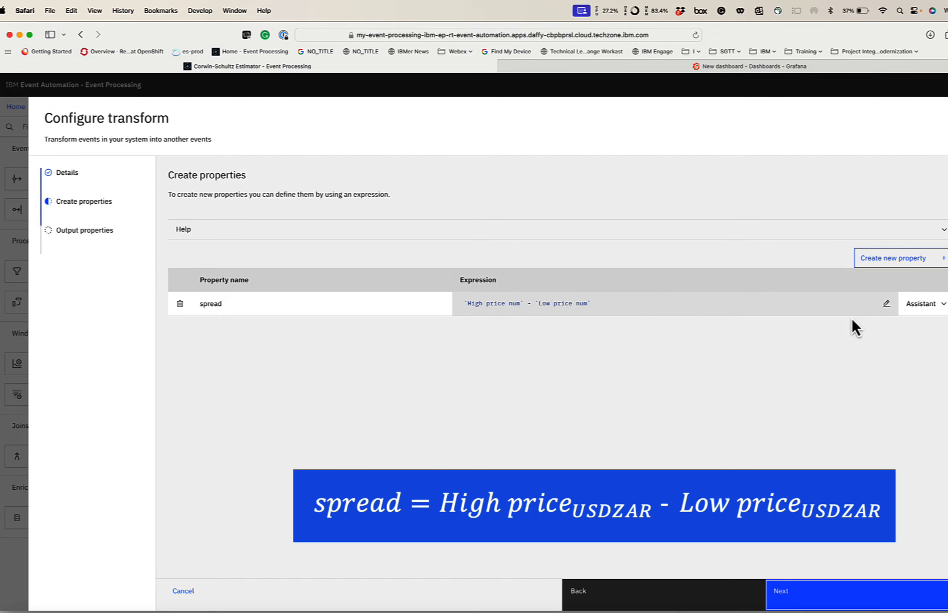
- Browse the assistant's functions for the spread expression without choosing one, and review the transform's output properties, keeping its configuration
click(929, 311)
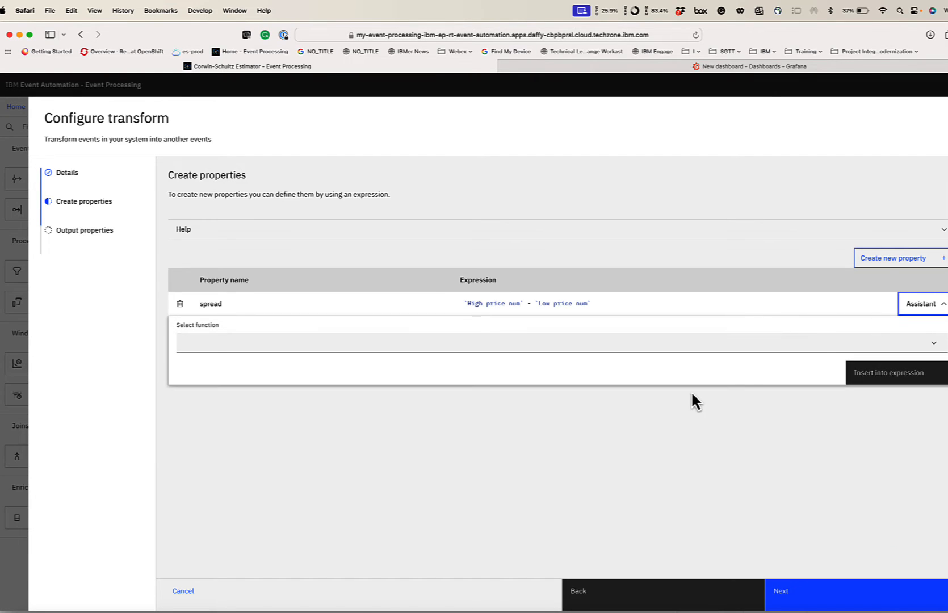
click(457, 350)
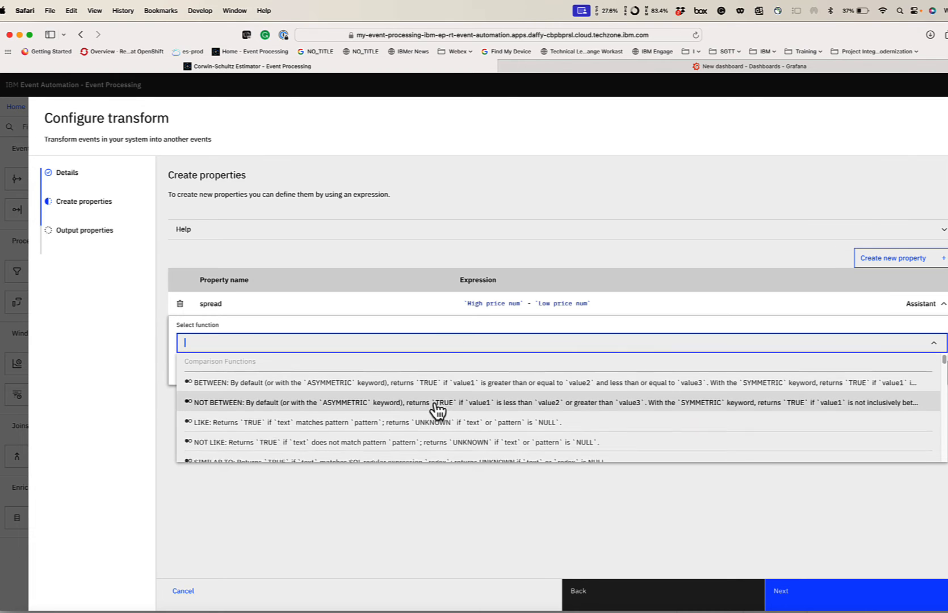
scroll(438, 408, down, 10)
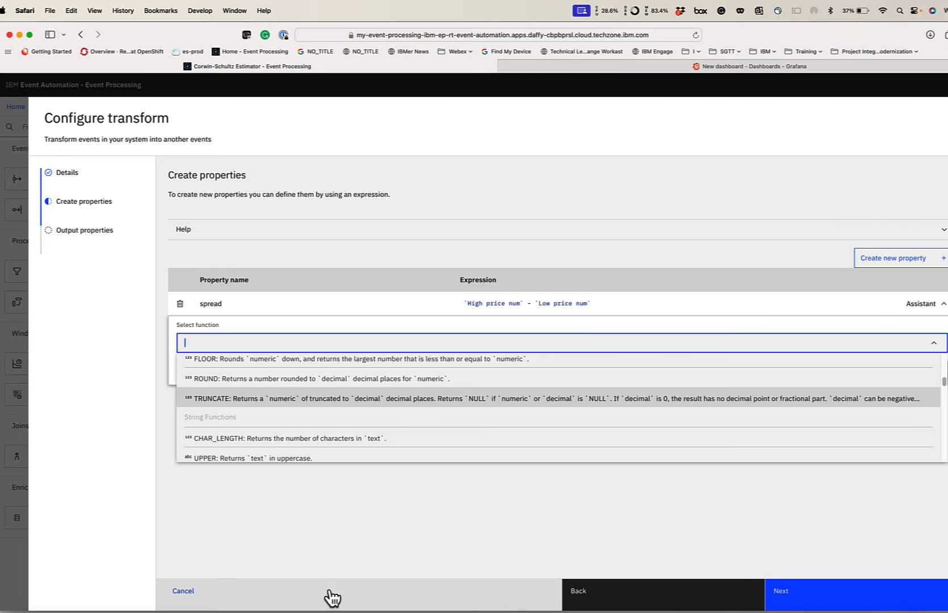
click(644, 608)
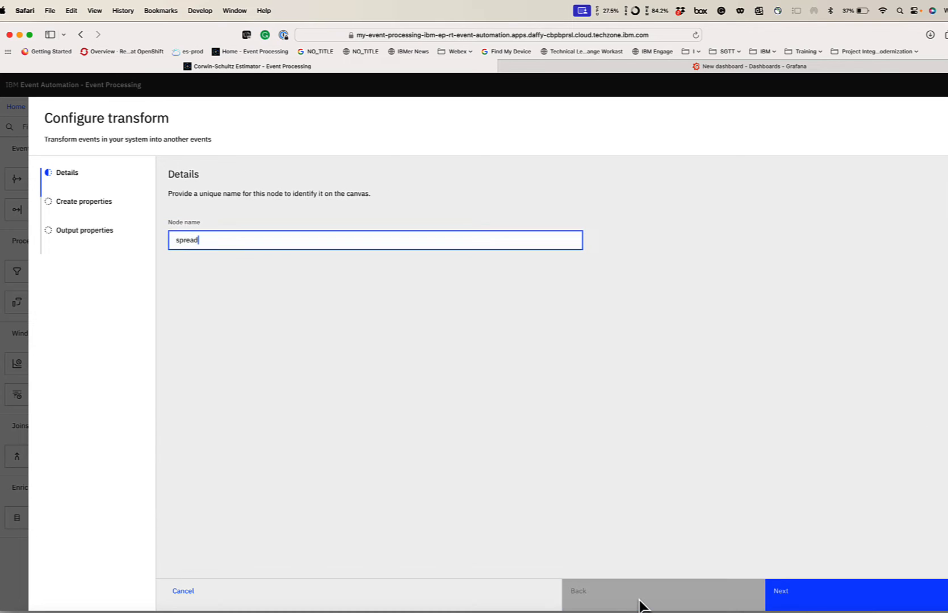
click(822, 601)
click(825, 602)
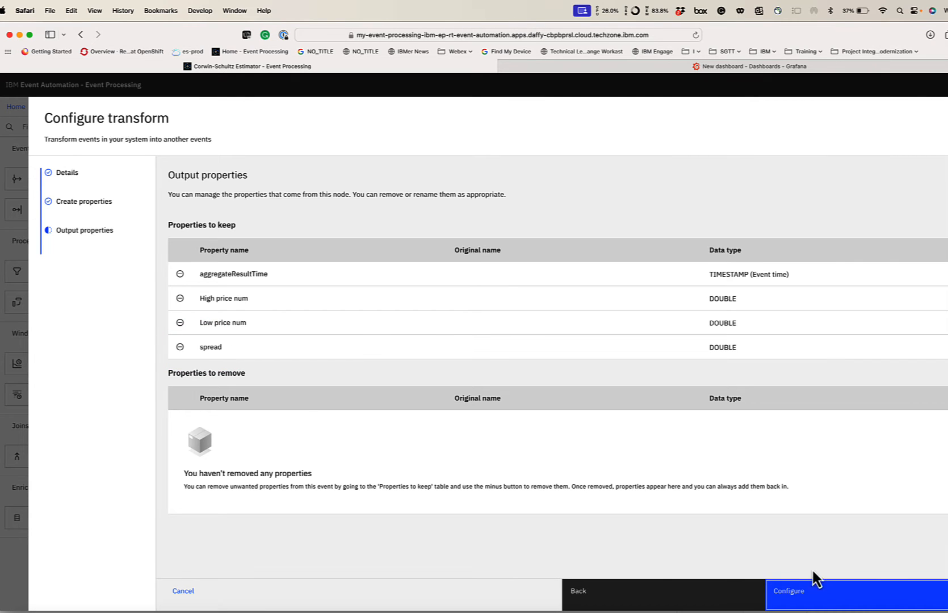
click(799, 596)
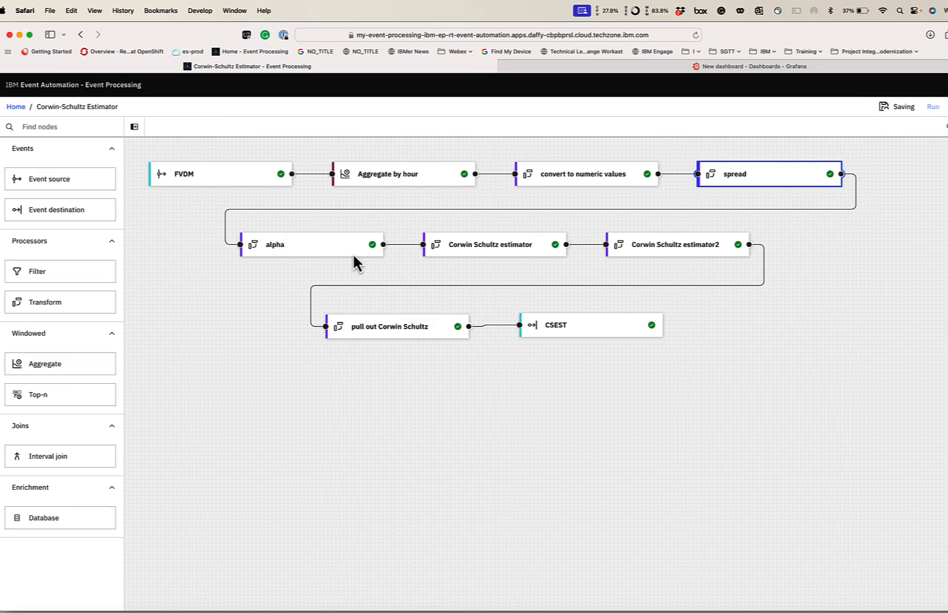
- Open the alpha transform and review its property expression and output properties, keeping its configuration
mouse_move(333, 250)
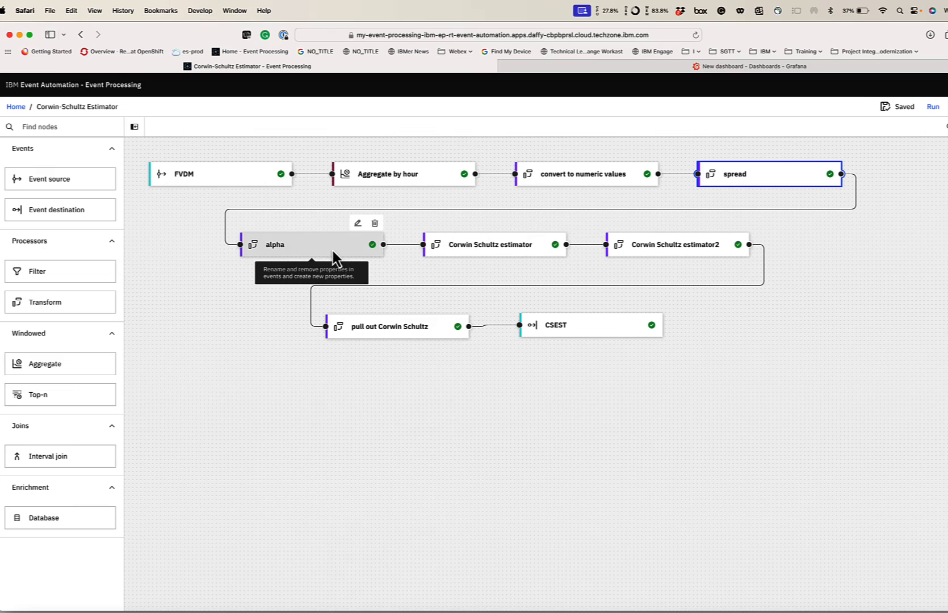
click(358, 223)
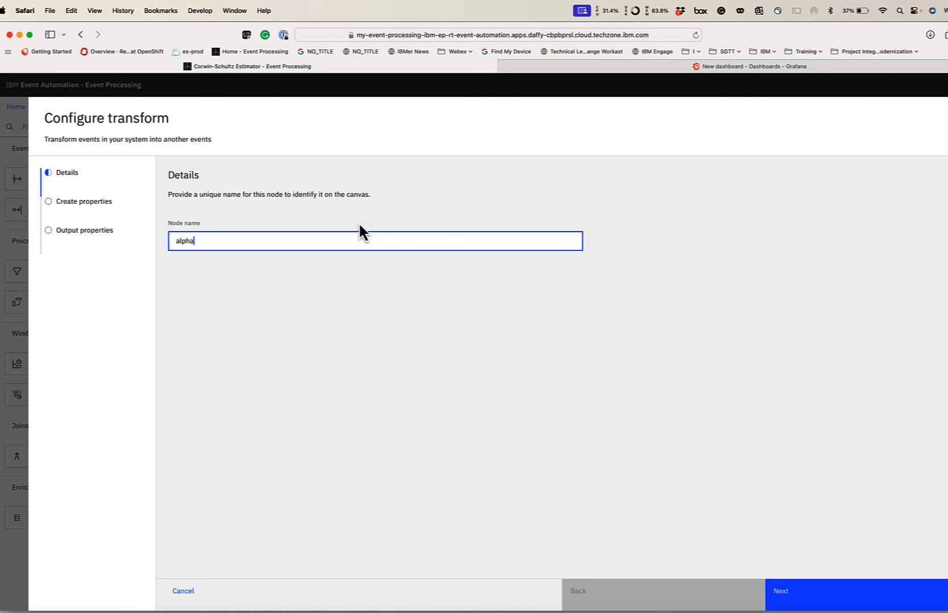
click(793, 591)
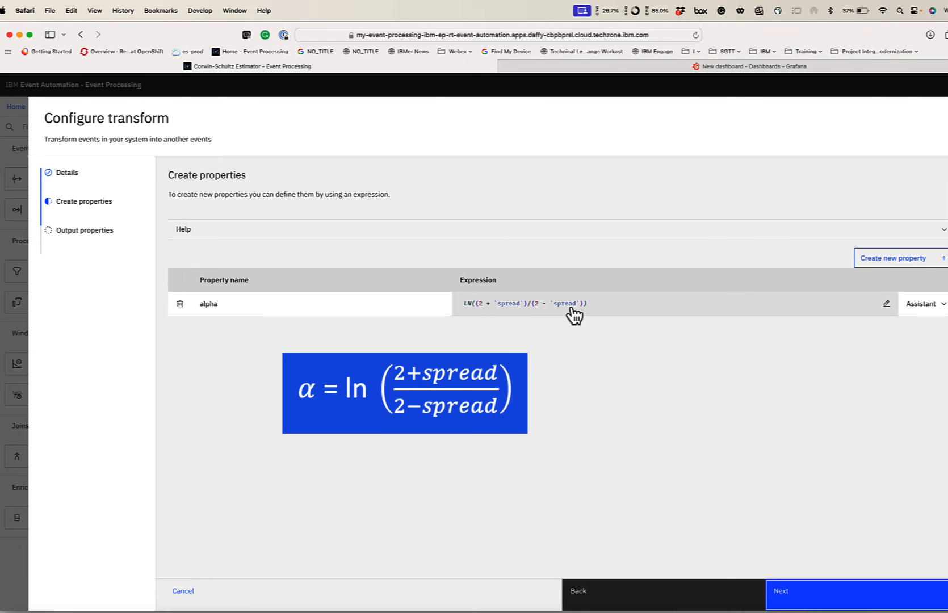
click(812, 598)
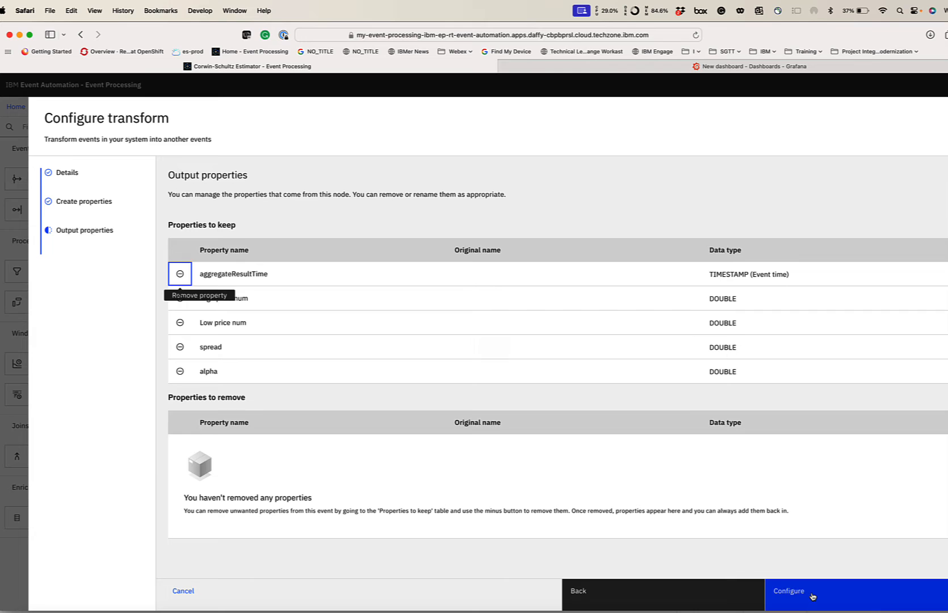
click(813, 597)
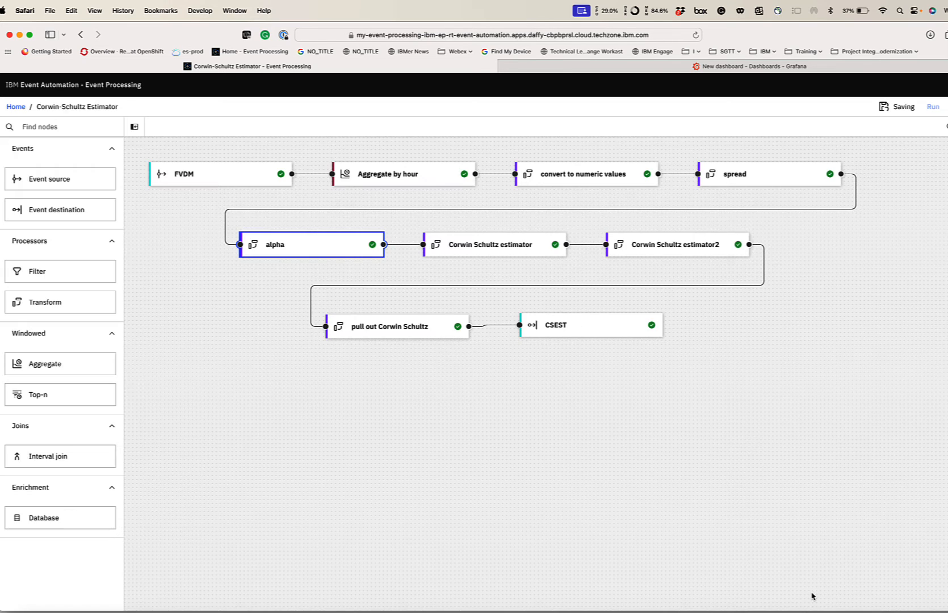
- Open the Corwin Schultz estimator transform, review the e to power of alpha expression, and move on from the property definitions
mouse_move(500, 244)
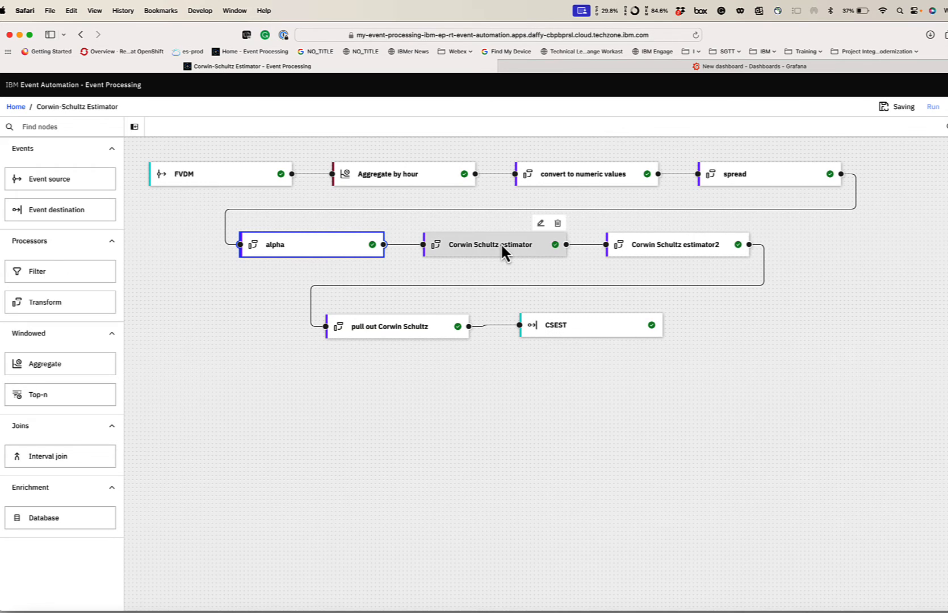
click(541, 224)
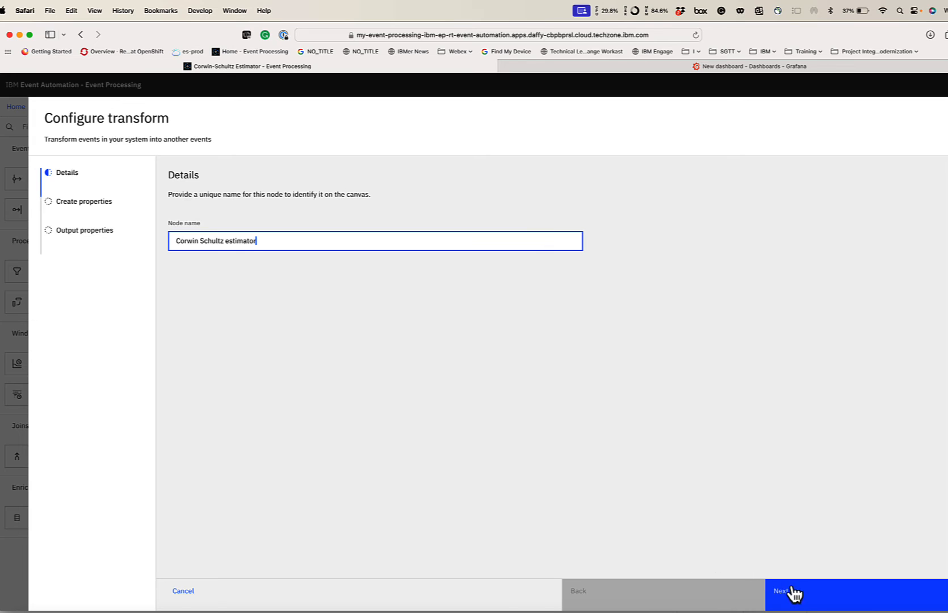
click(794, 594)
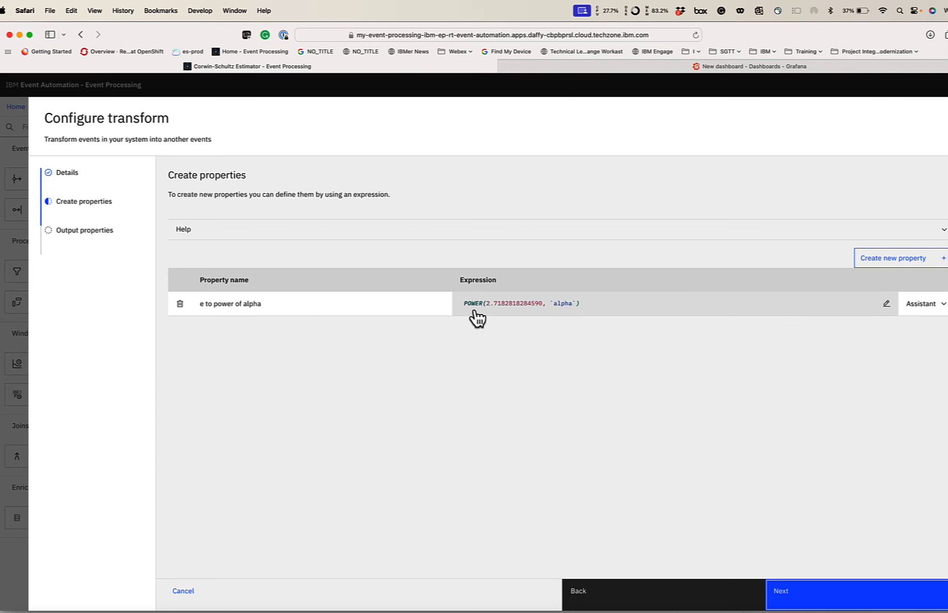
click(803, 592)
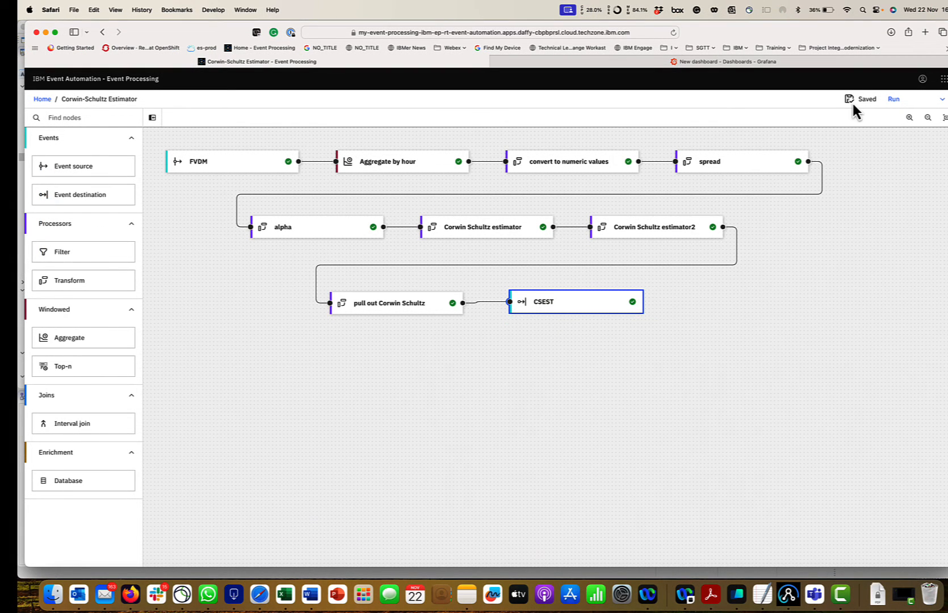
- Run the Corwin-Schultz Estimator flow with historical events included, view the output events from CSEST, and stop the run
click(900, 104)
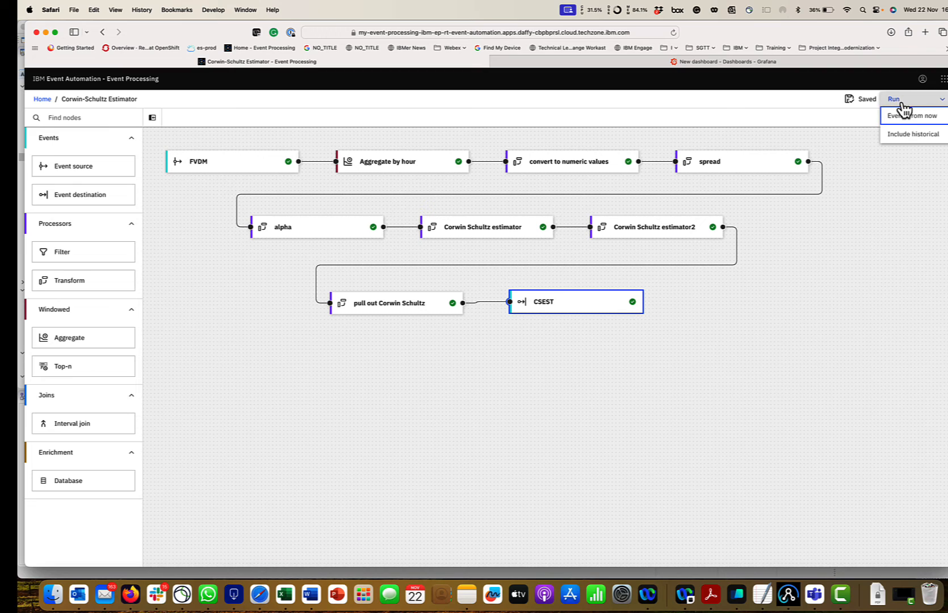
click(909, 136)
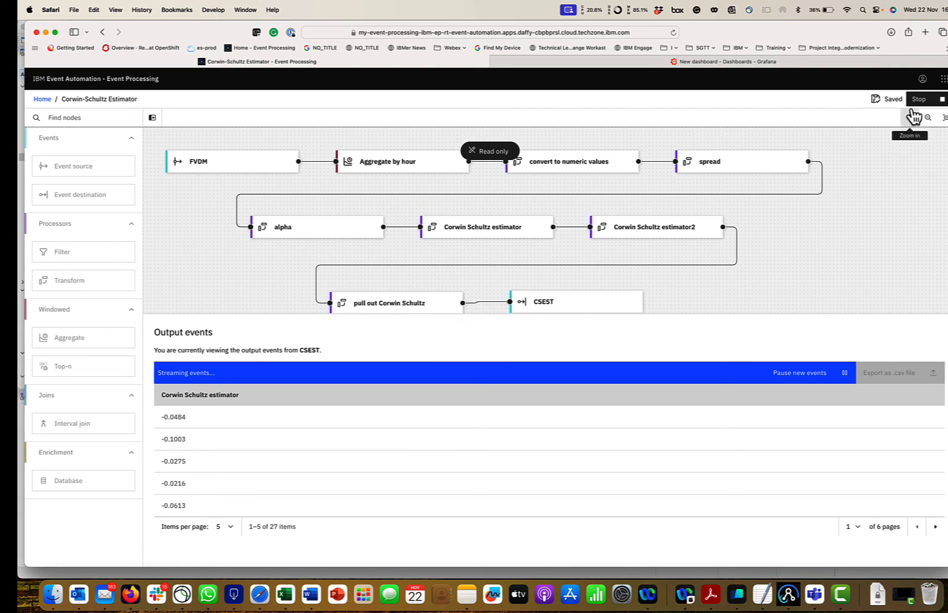
click(920, 101)
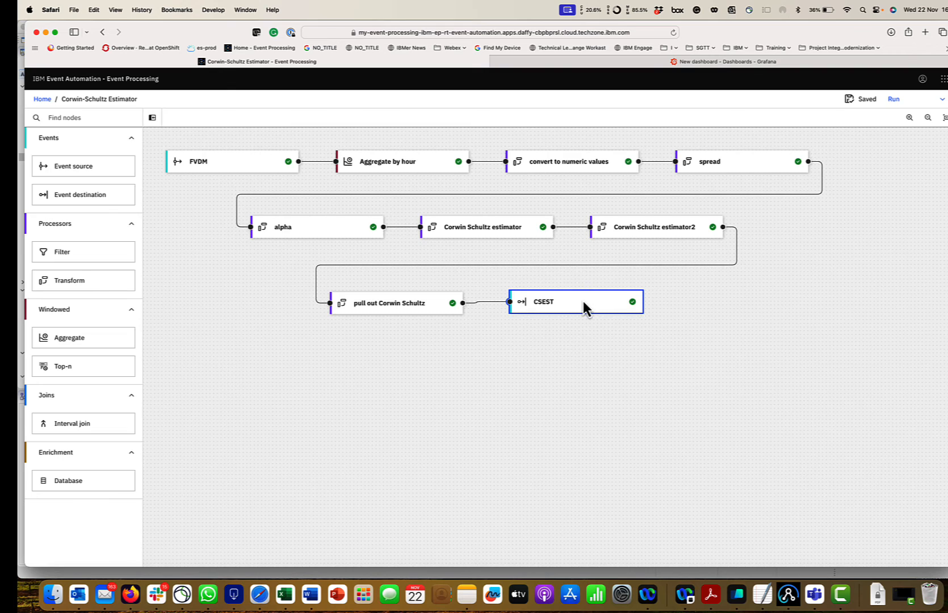
click(588, 310)
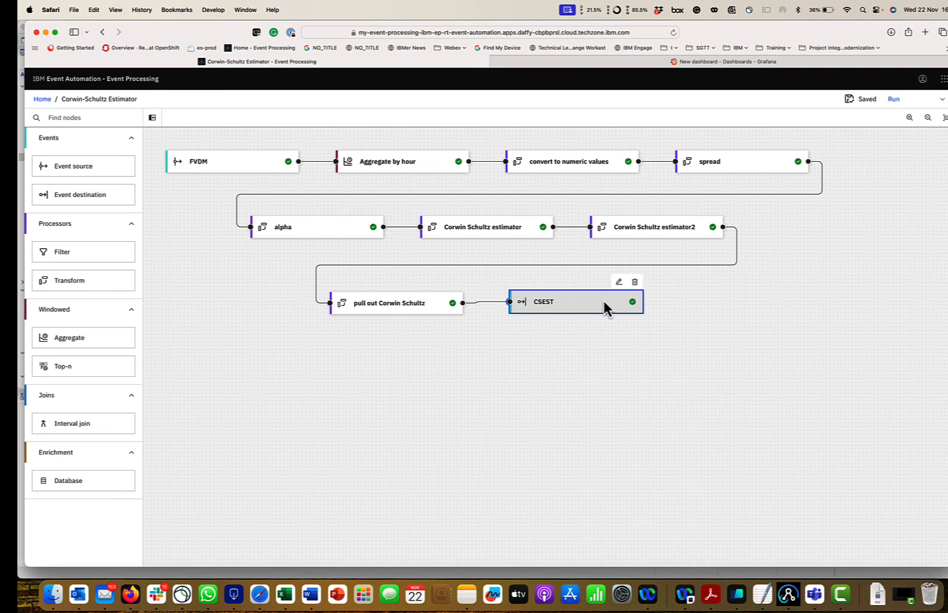
click(635, 282)
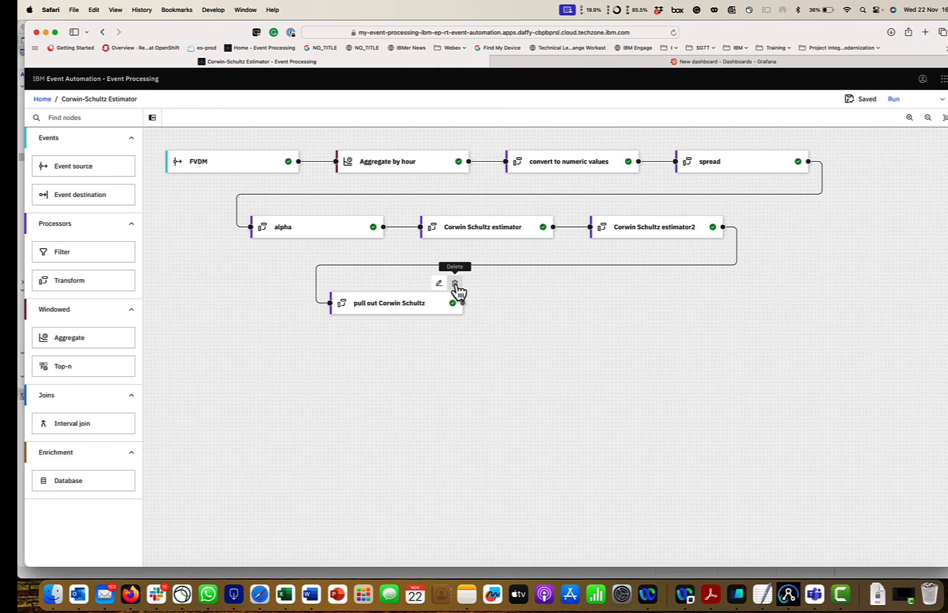
click(455, 282)
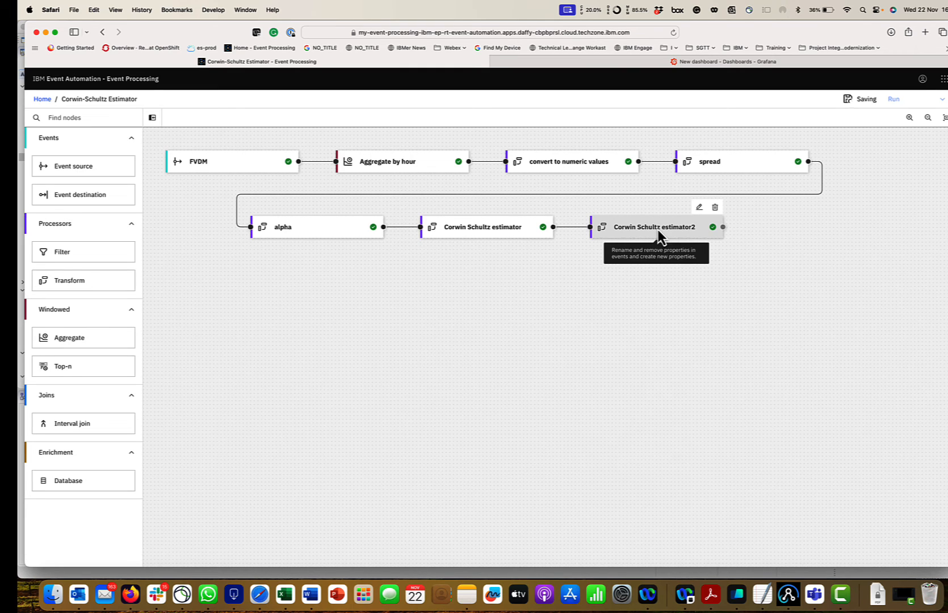
- Run the shortened flow with historical events, stop it after viewing Corwin Schultz estimator2's output, and return to the Event Processing home page
click(936, 100)
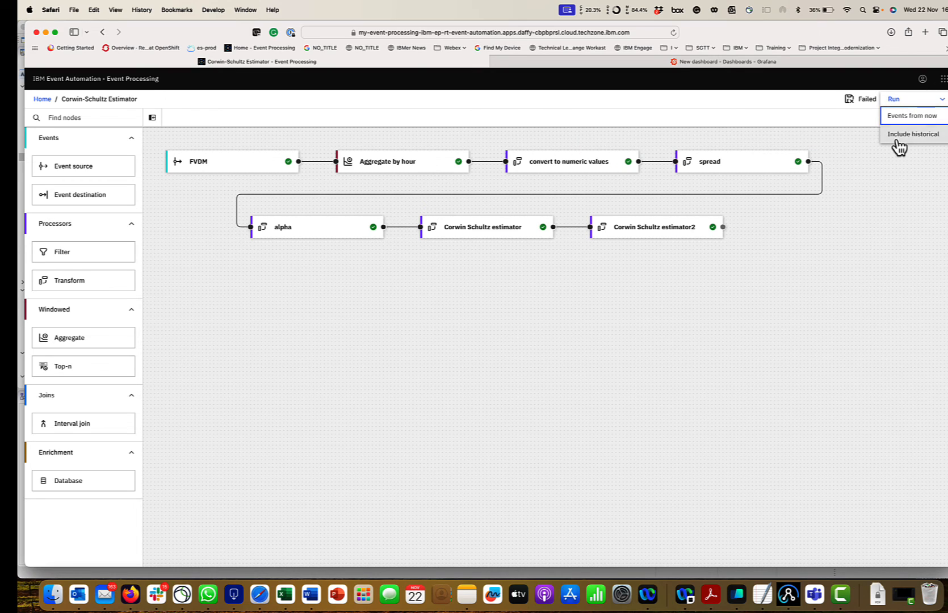
click(906, 136)
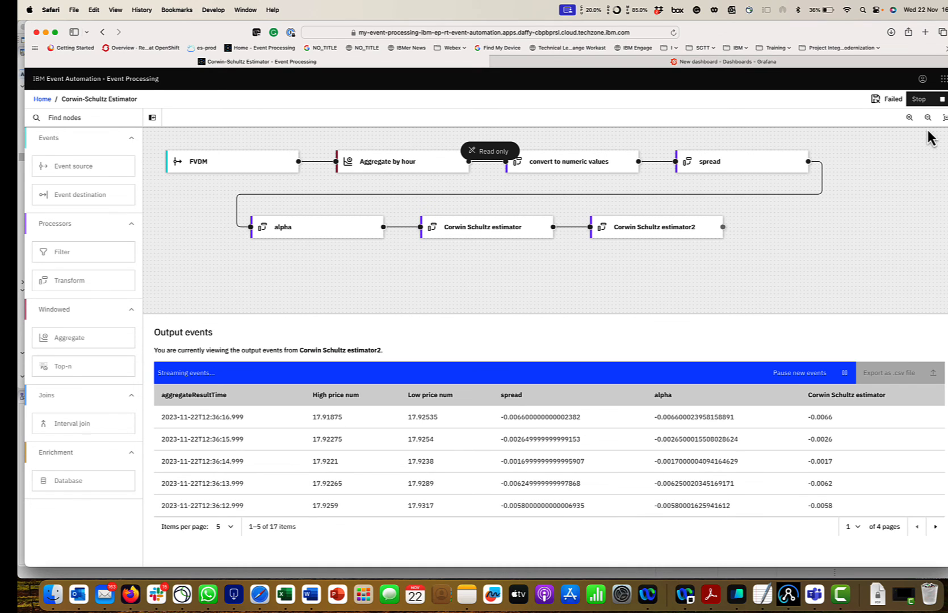
click(922, 101)
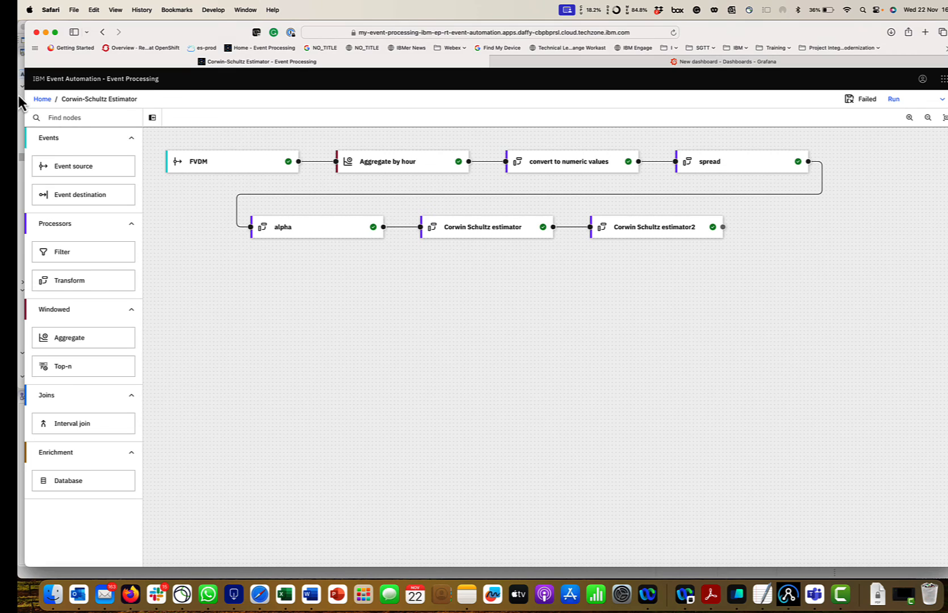
click(41, 100)
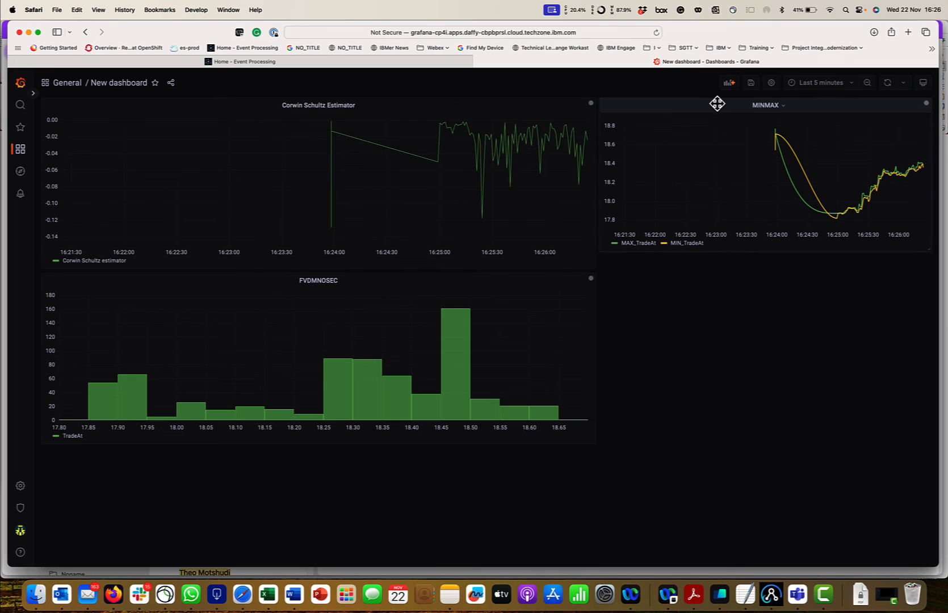
- On the Grafana dashboard, make the MINMAX panel taller until its lower edge lines up with the FVDMNOSEC panel
drag(717, 103, 715, 186)
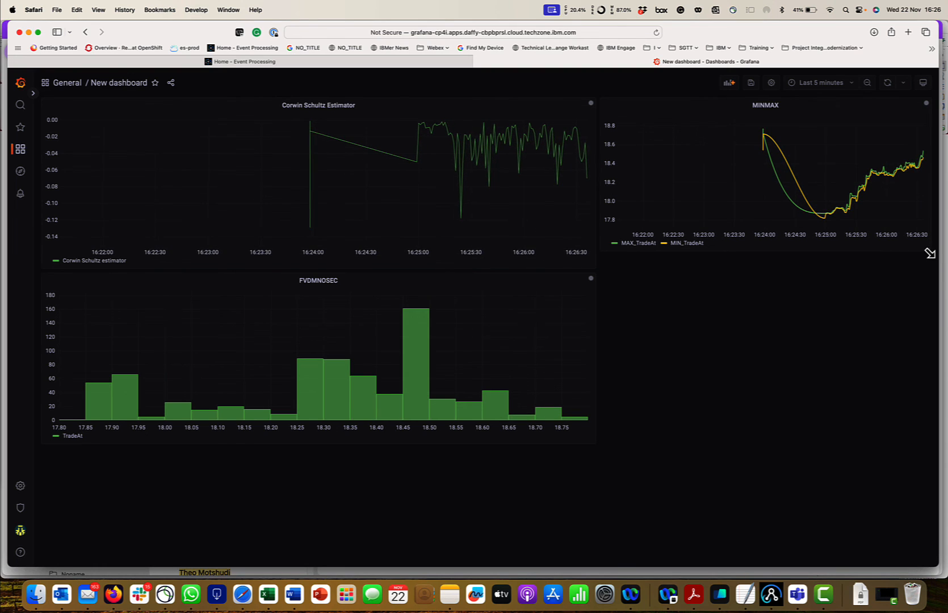
drag(930, 254, 938, 326)
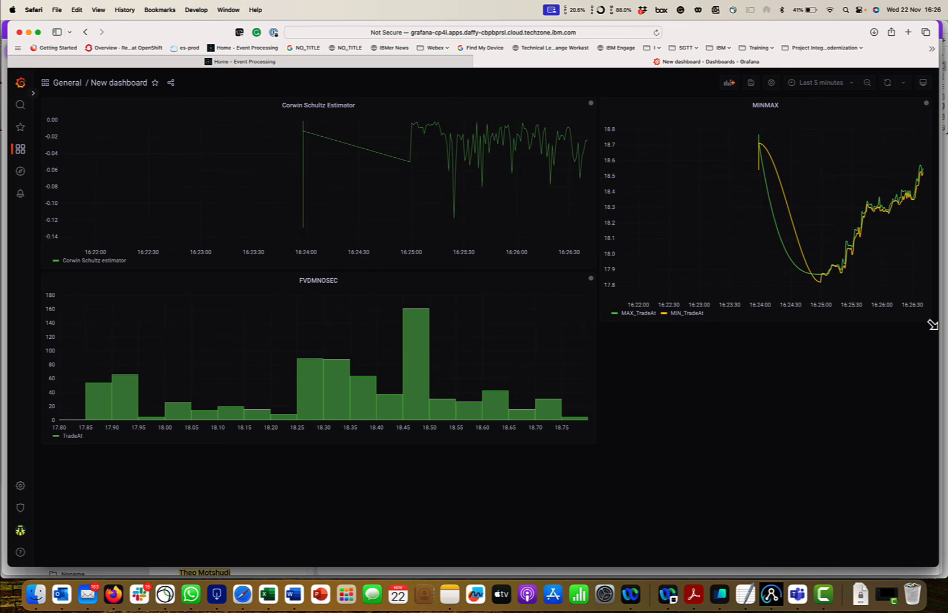
drag(933, 325, 939, 446)
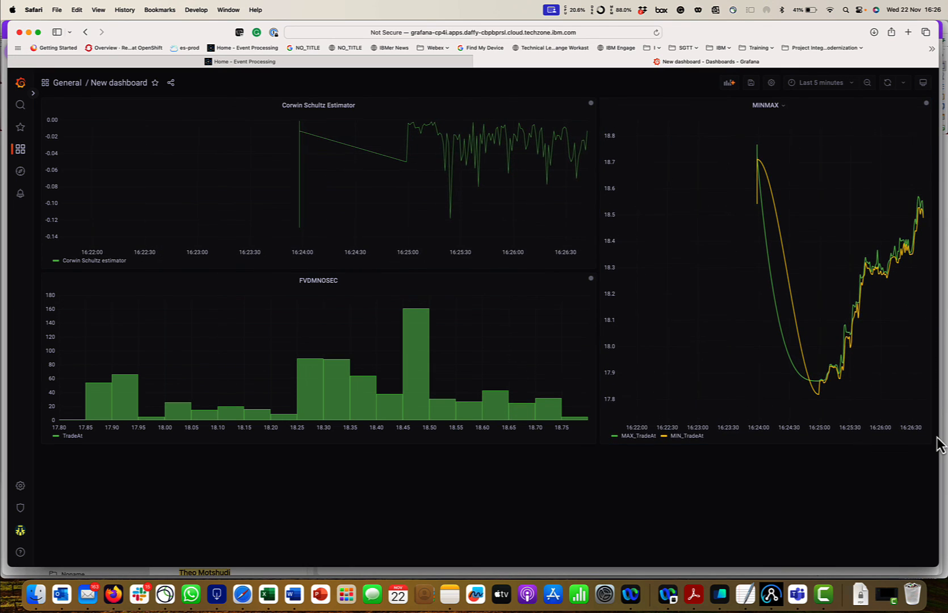